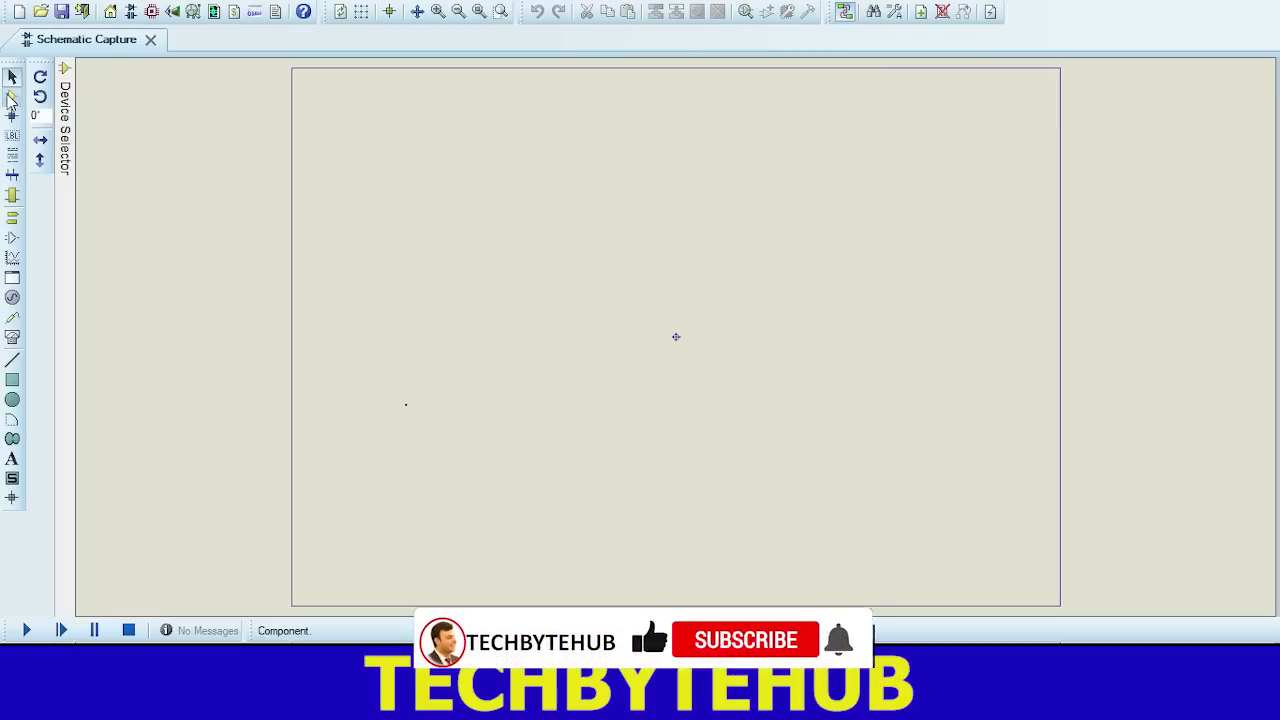
# Step: Place a 2N3019 transistor near the middle of the schematic sheet
pyautogui.click(12, 98)
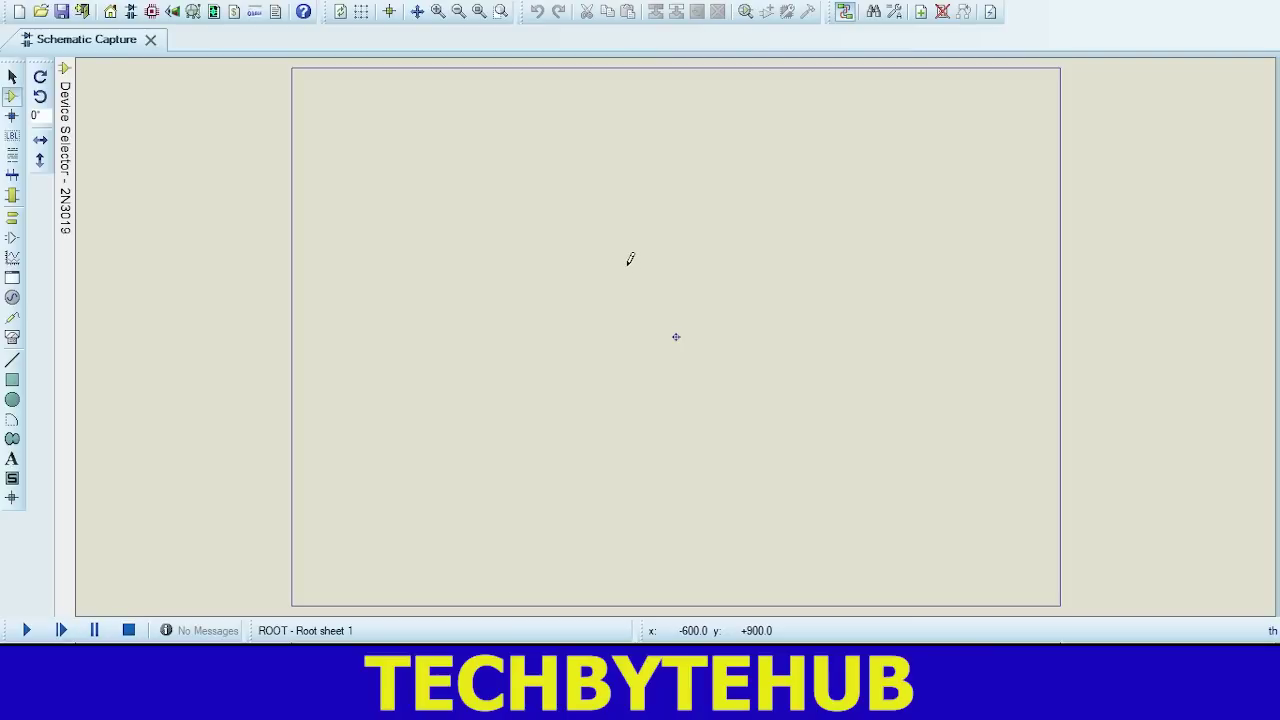
pyautogui.click(630, 259)
pyautogui.click(628, 276)
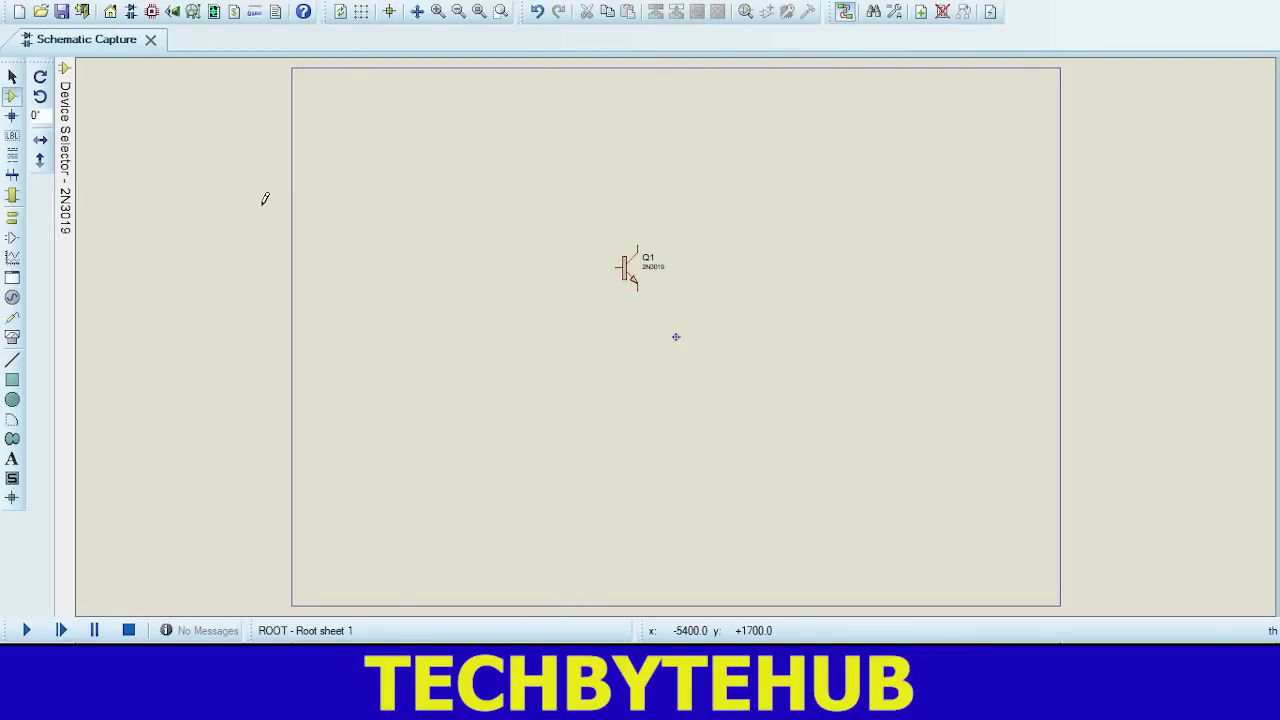
# Step: Place four MINRES100K resistors around the transistor: one beside its base, two above it and one below
pyautogui.moveTo(64, 145)
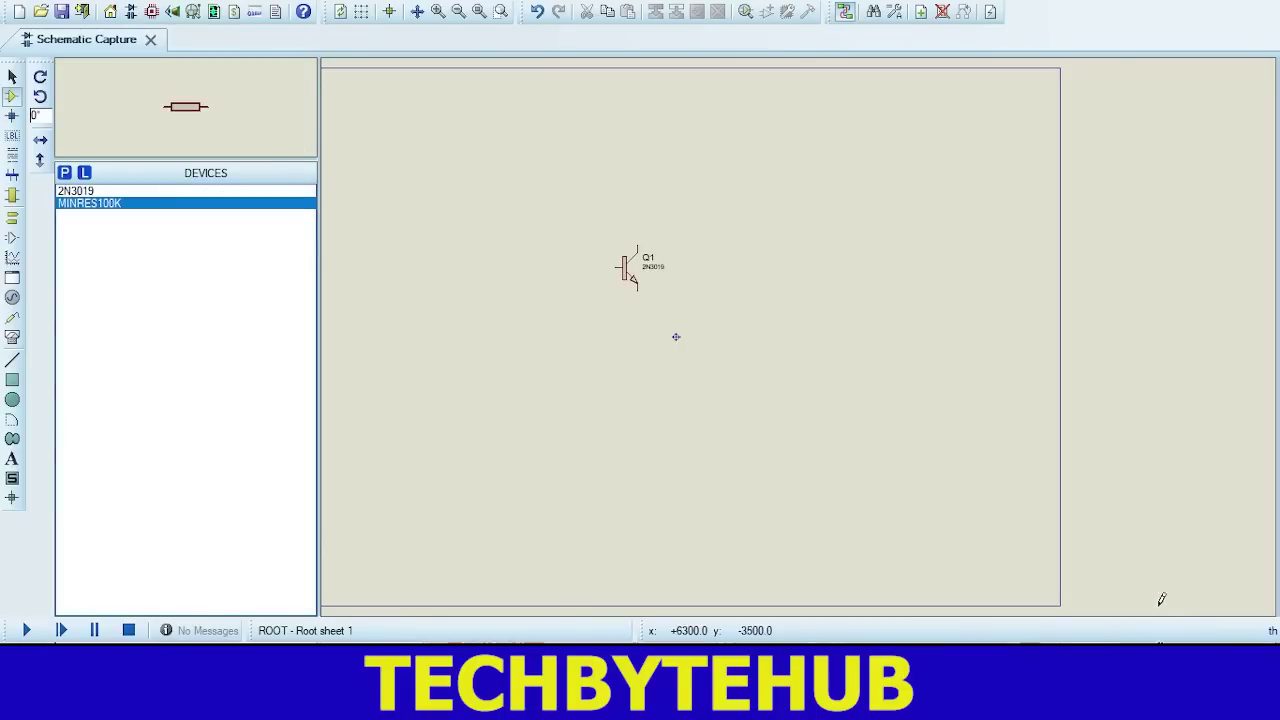
pyautogui.click(496, 260)
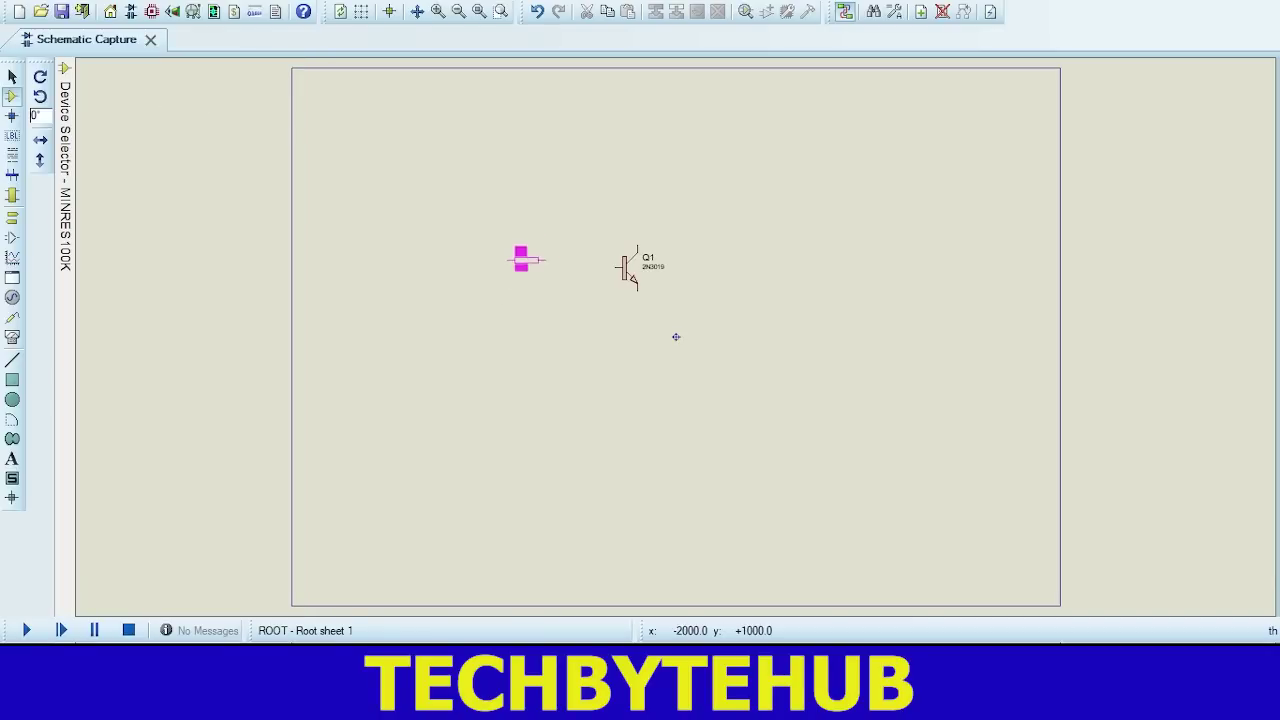
pyautogui.click(502, 275)
pyautogui.click(586, 182)
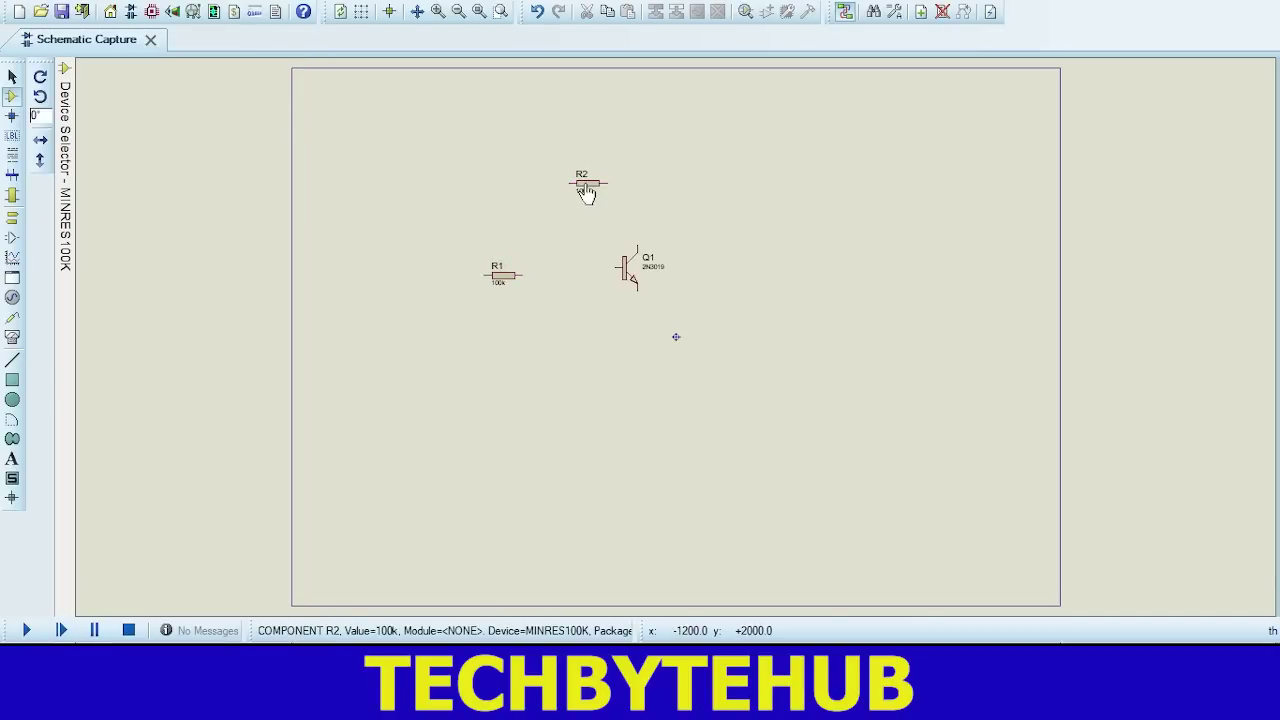
pyautogui.click(755, 199)
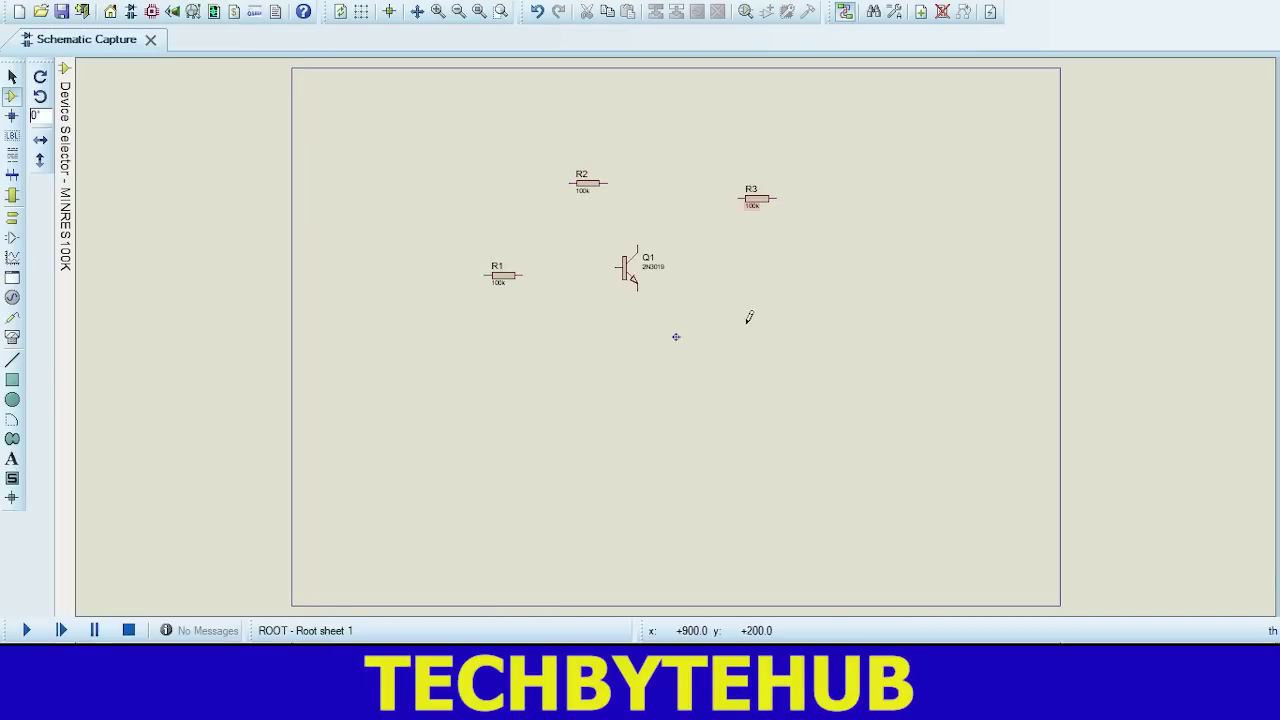
pyautogui.click(657, 390)
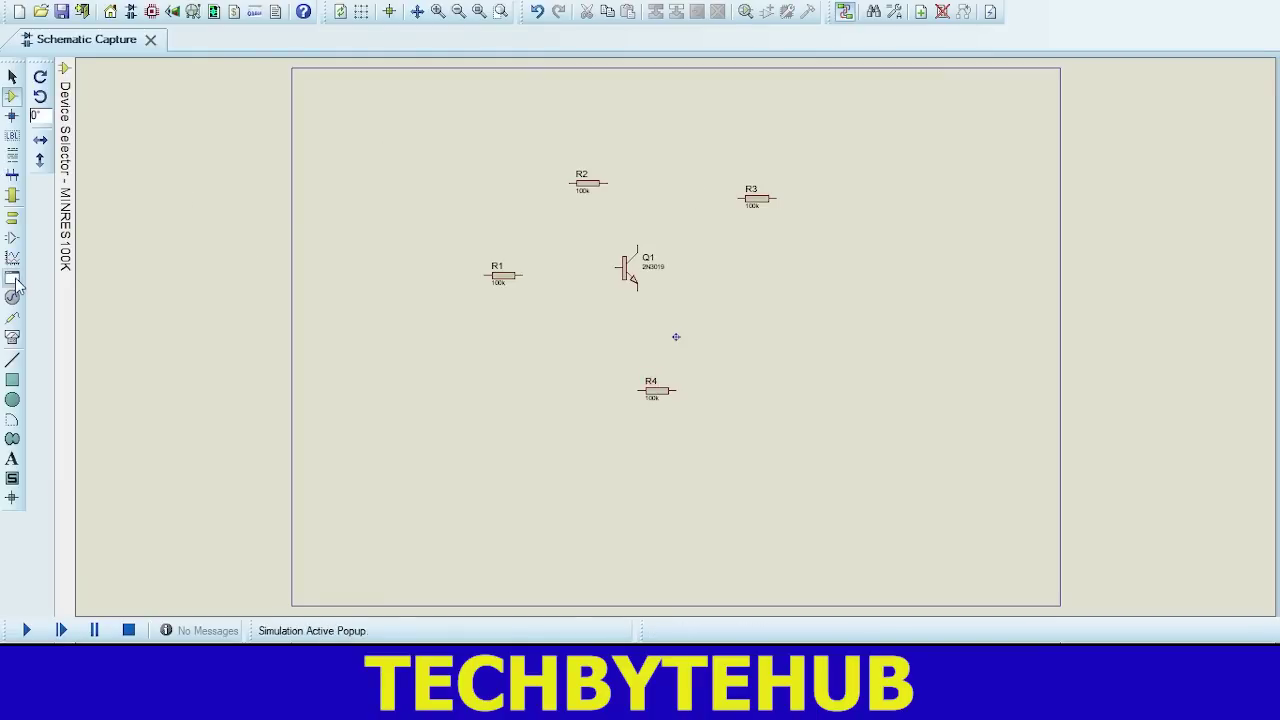
# Step: Place two BATTERY components, one on each side of the lower resistor R4
pyautogui.click(13, 97)
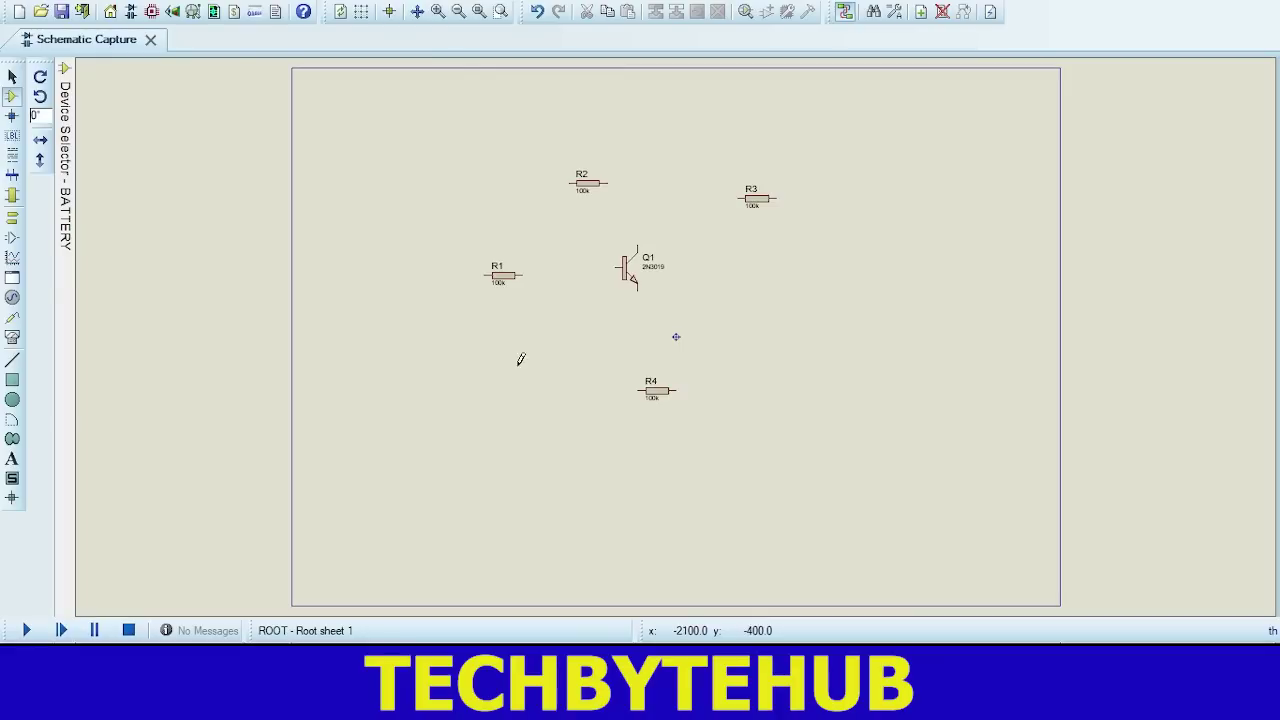
pyautogui.click(535, 359)
pyautogui.click(530, 362)
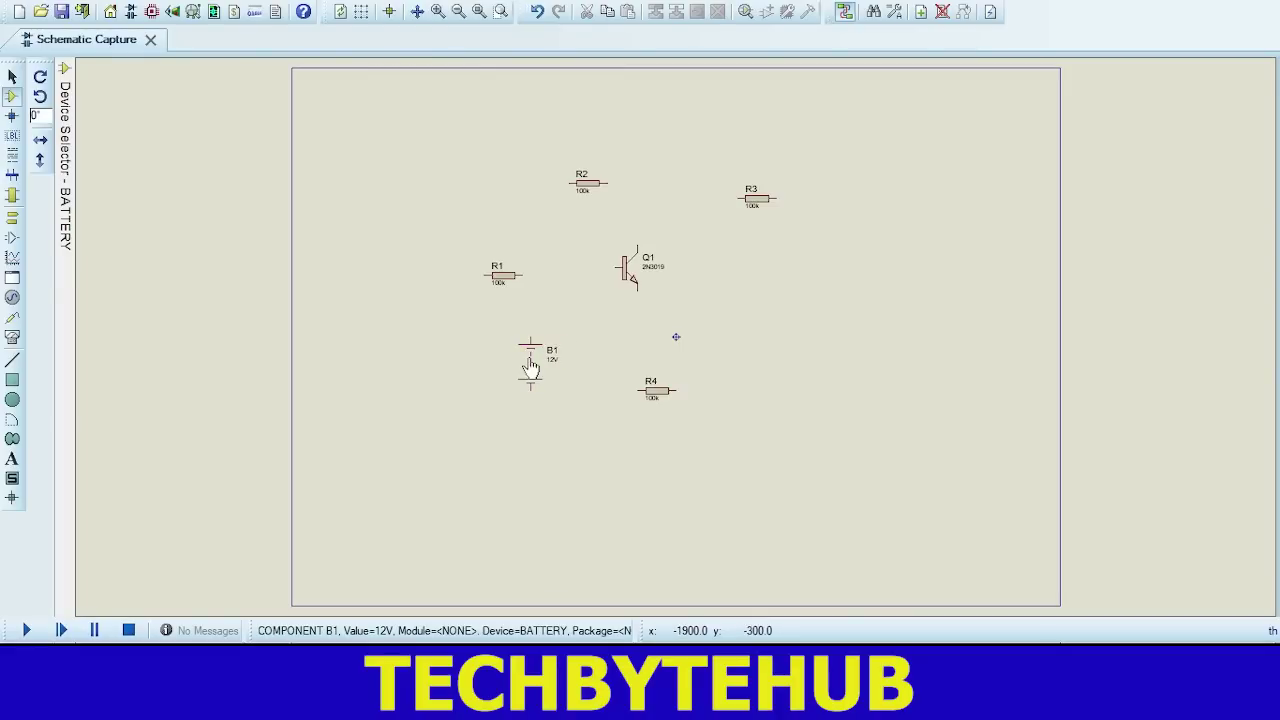
pyautogui.click(831, 340)
pyautogui.click(832, 350)
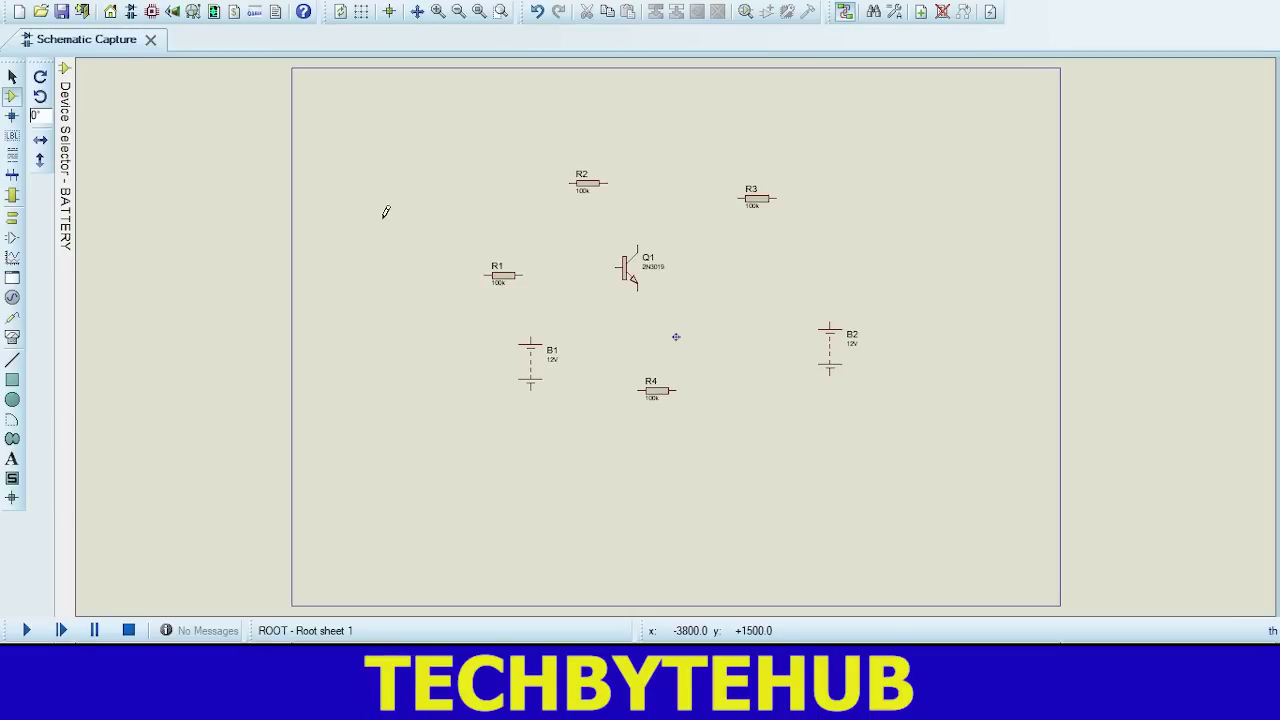
# Step: Move transistor Q1 slightly up and to the right, and lower resistor R2 closer to the level of its base
pyautogui.click(12, 77)
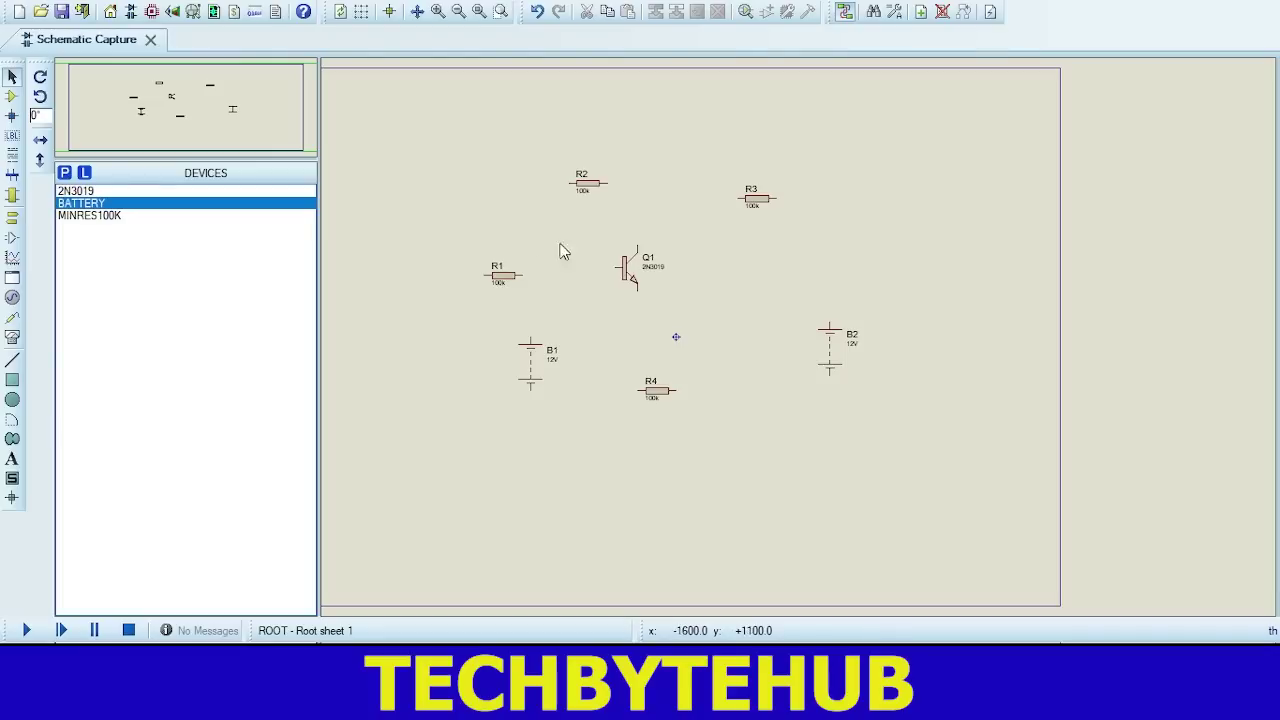
pyautogui.moveTo(660, 306); pyautogui.dragTo(691, 262)
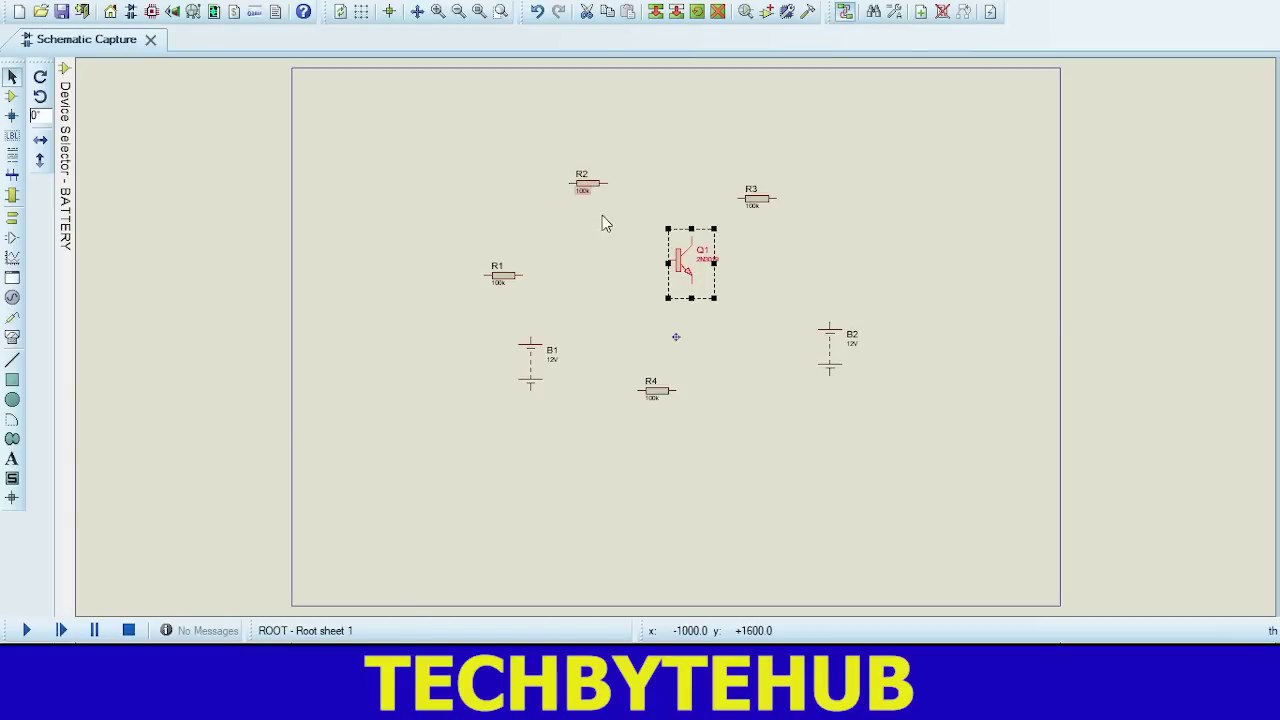
pyautogui.moveTo(606, 221)
pyautogui.mouseDown()
pyautogui.moveTo(561, 160)
pyautogui.moveTo(583, 228)
pyautogui.mouseUp()
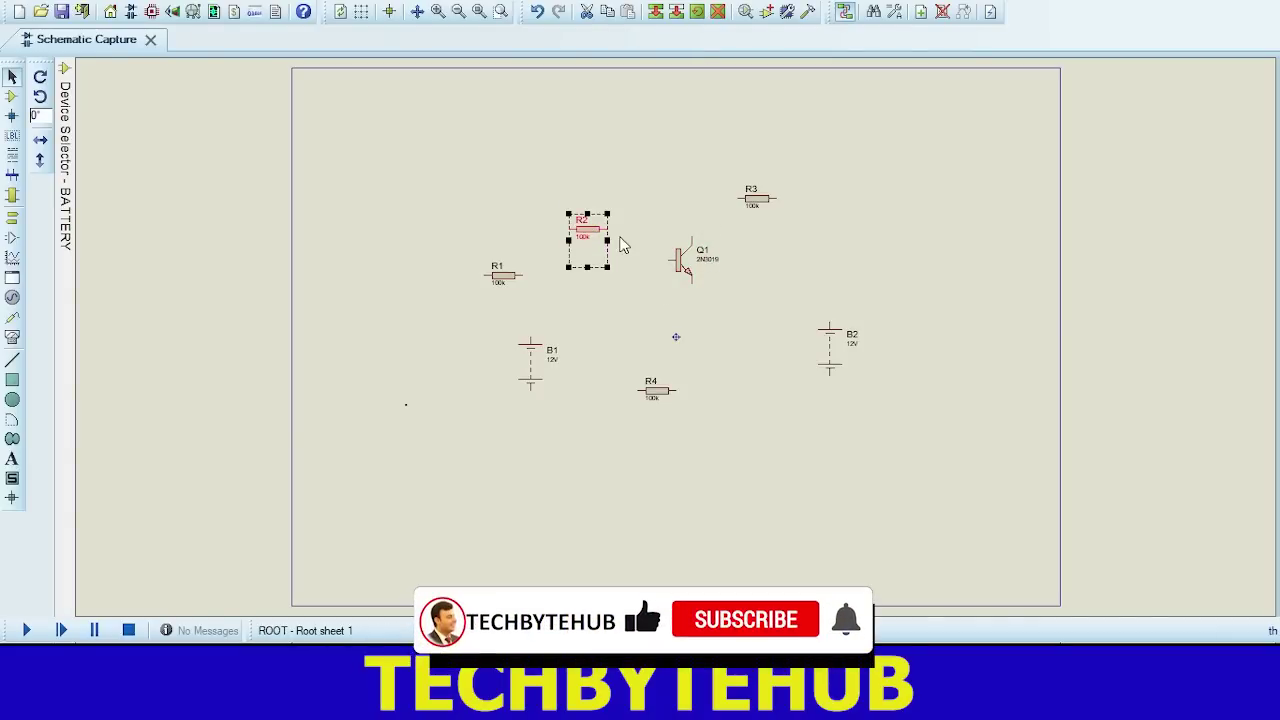
pyautogui.click(623, 244)
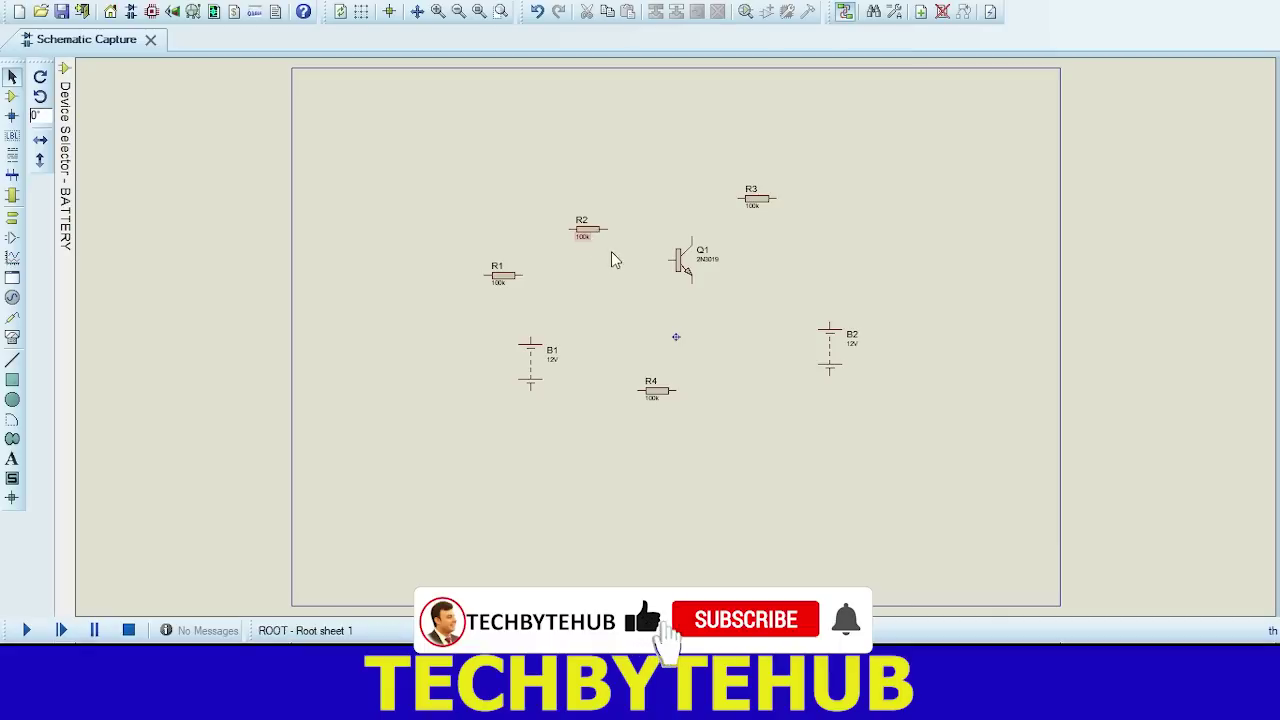
# Step: Align resistor R2 horizontally with the base of Q1 and wire the two together
pyautogui.click(583, 229)
pyautogui.moveTo(583, 229); pyautogui.dragTo(588, 262)
pyautogui.click(633, 265)
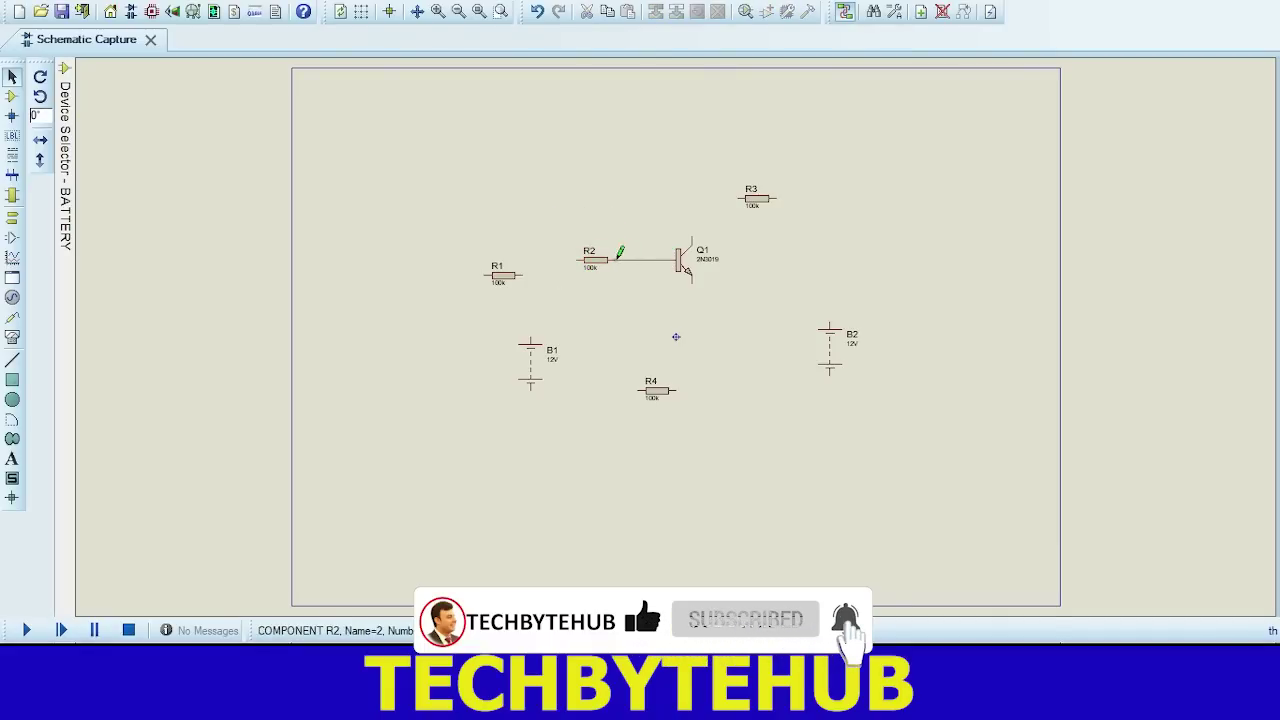
pyautogui.click(616, 257)
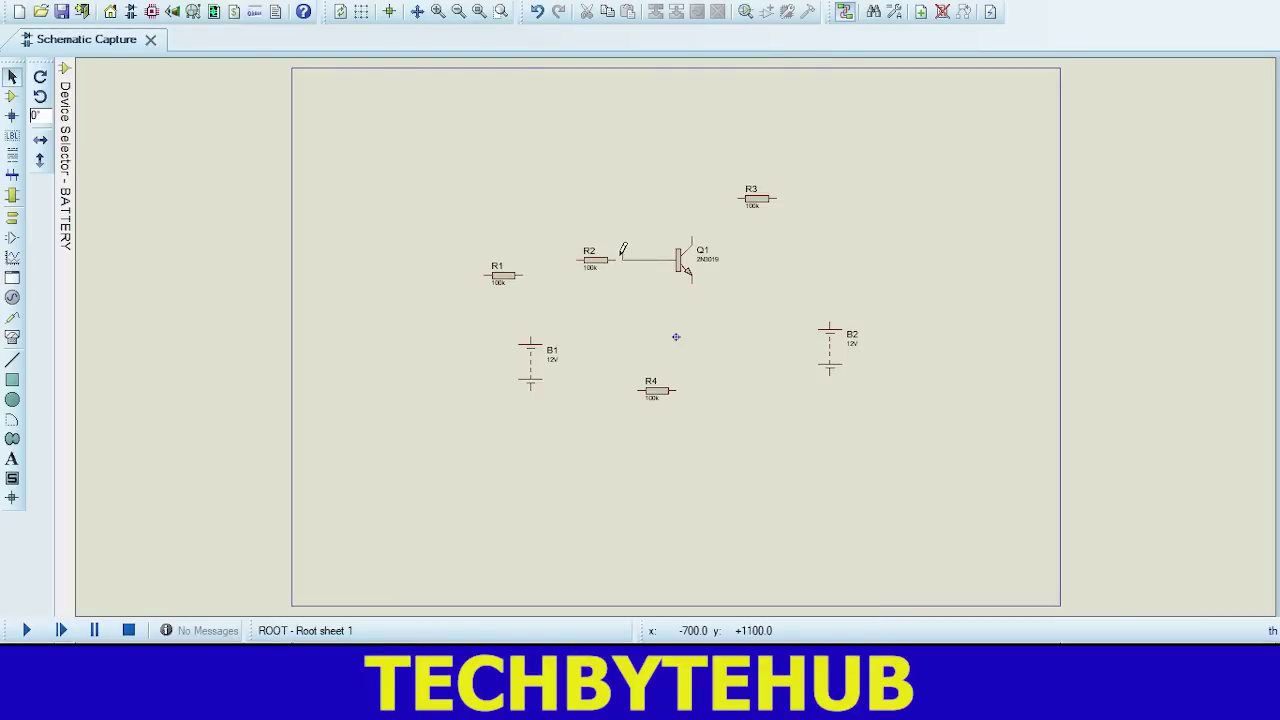
pyautogui.click(618, 260)
# Step: Move battery B1 up beneath the free end of R2 and wire its positive terminal to that resistor
pyautogui.moveTo(555, 397); pyautogui.dragTo(561, 301)
pyautogui.click(561, 272)
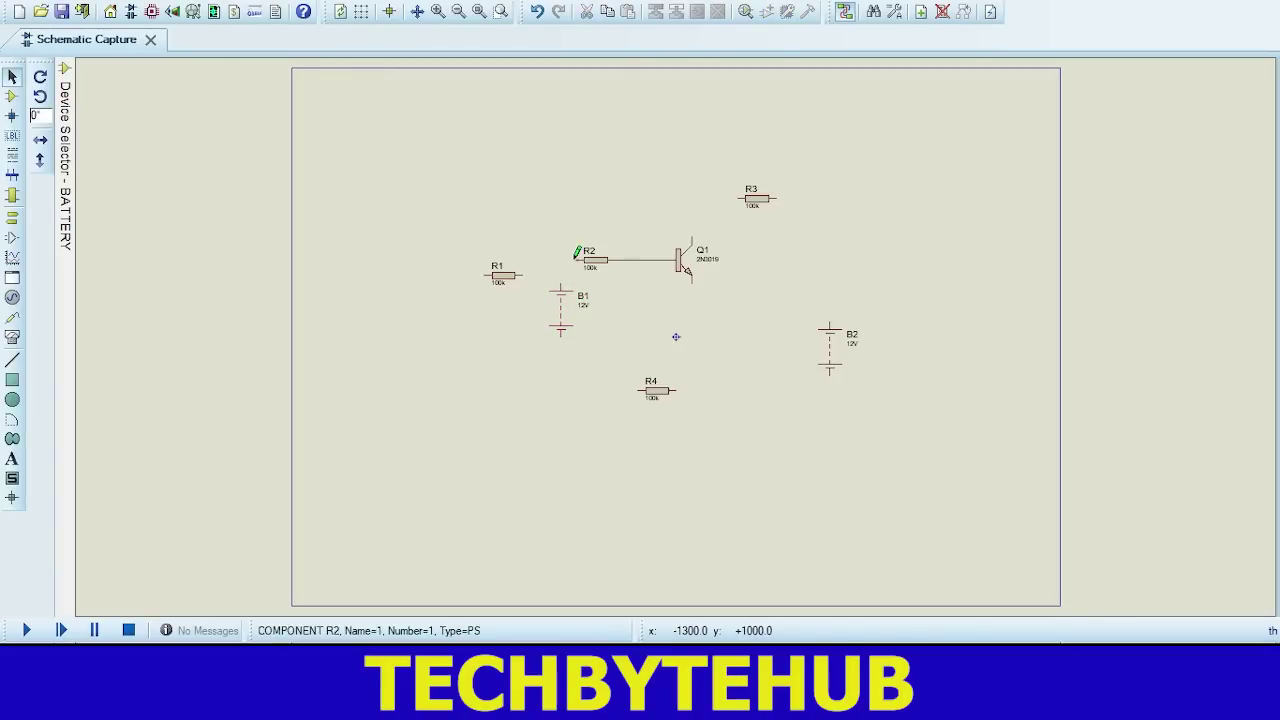
pyautogui.click(577, 262)
pyautogui.click(561, 287)
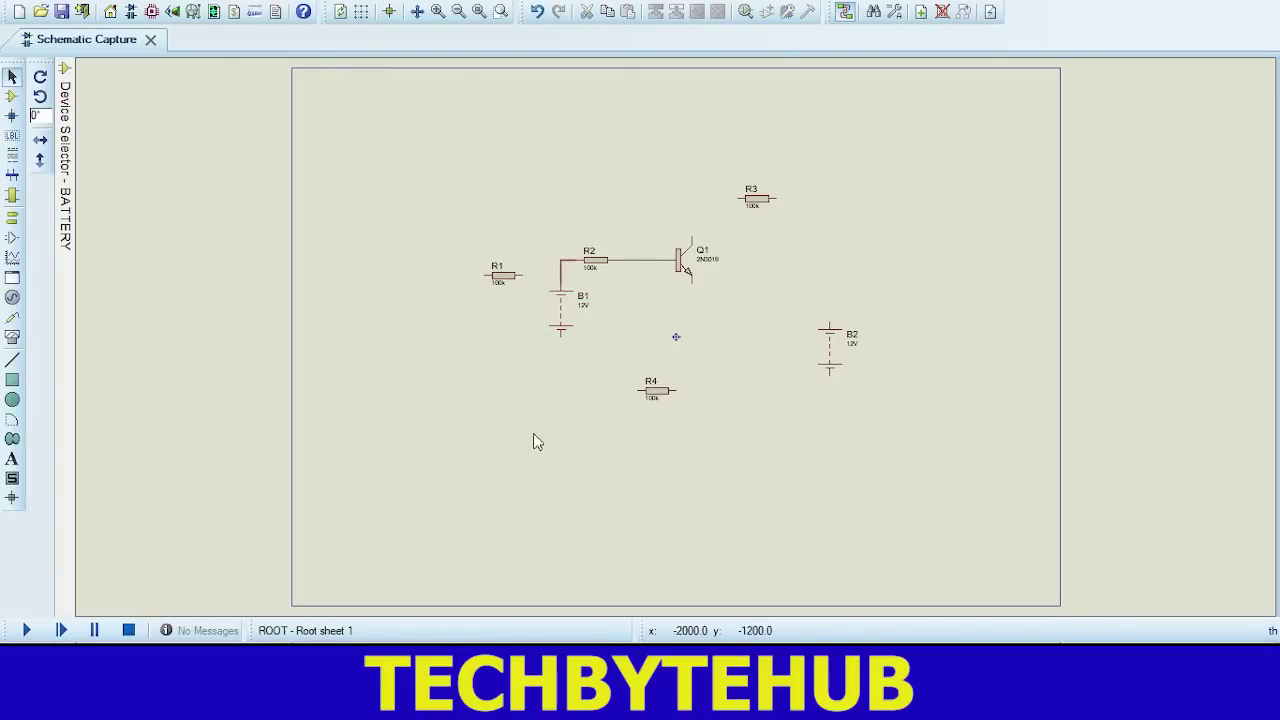
# Step: Move resistor R4 below the emitter of Q1 and rotate it to a vertical orientation
pyautogui.moveTo(676, 430); pyautogui.dragTo(708, 371)
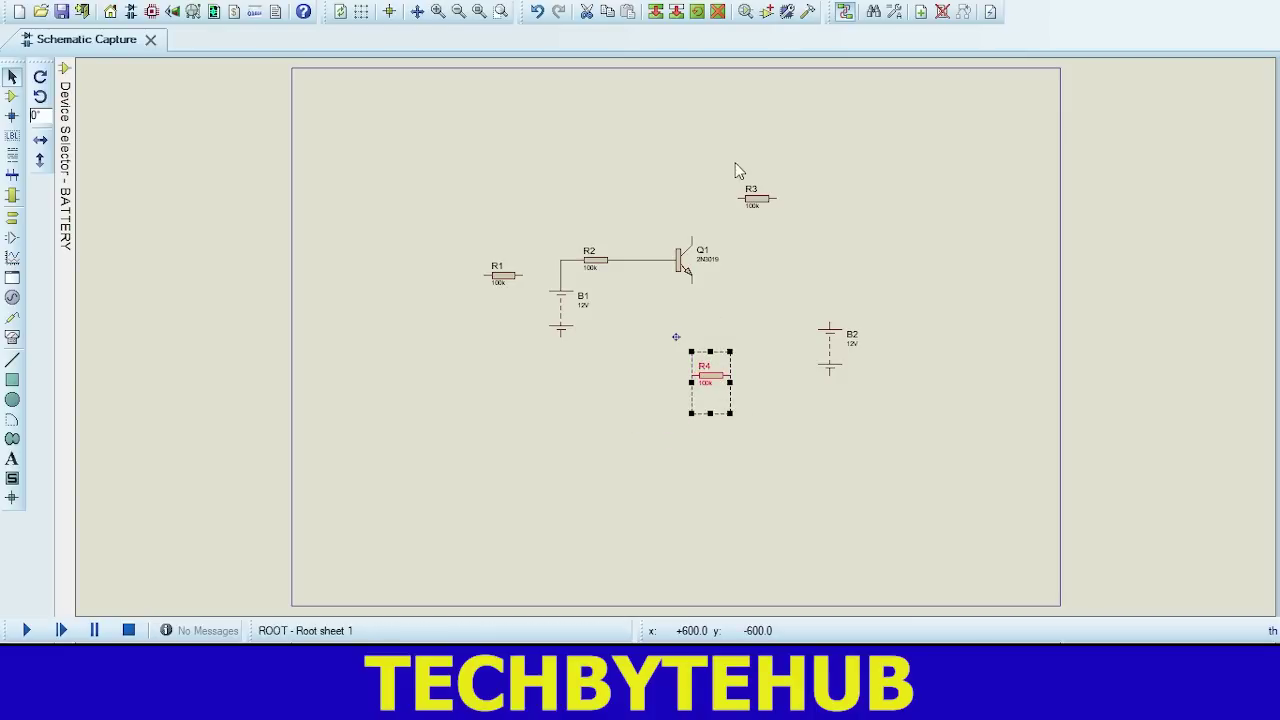
pyautogui.click(788, 32)
pyautogui.moveTo(714, 393); pyautogui.dragTo(699, 368)
pyautogui.click(724, 304)
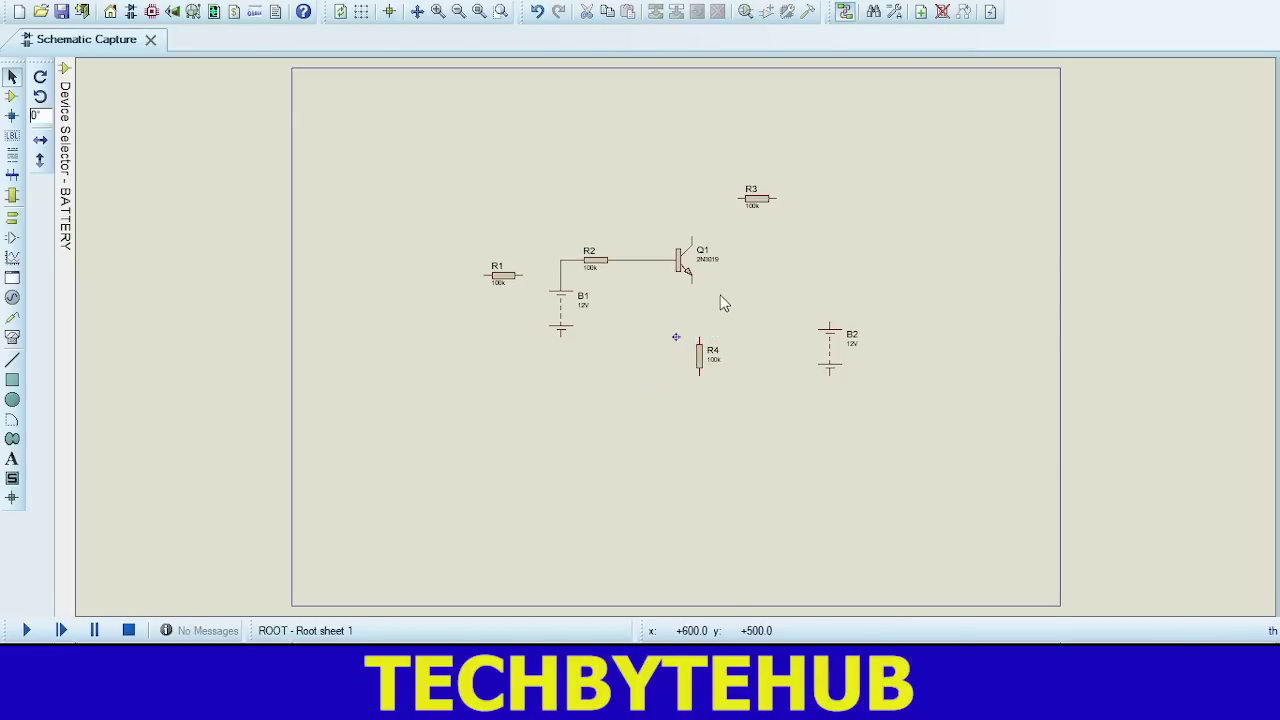
# Step: Wire Q1's emitter to the upper end of R4 and B1's negative terminal to R4's lower end
pyautogui.click(694, 289)
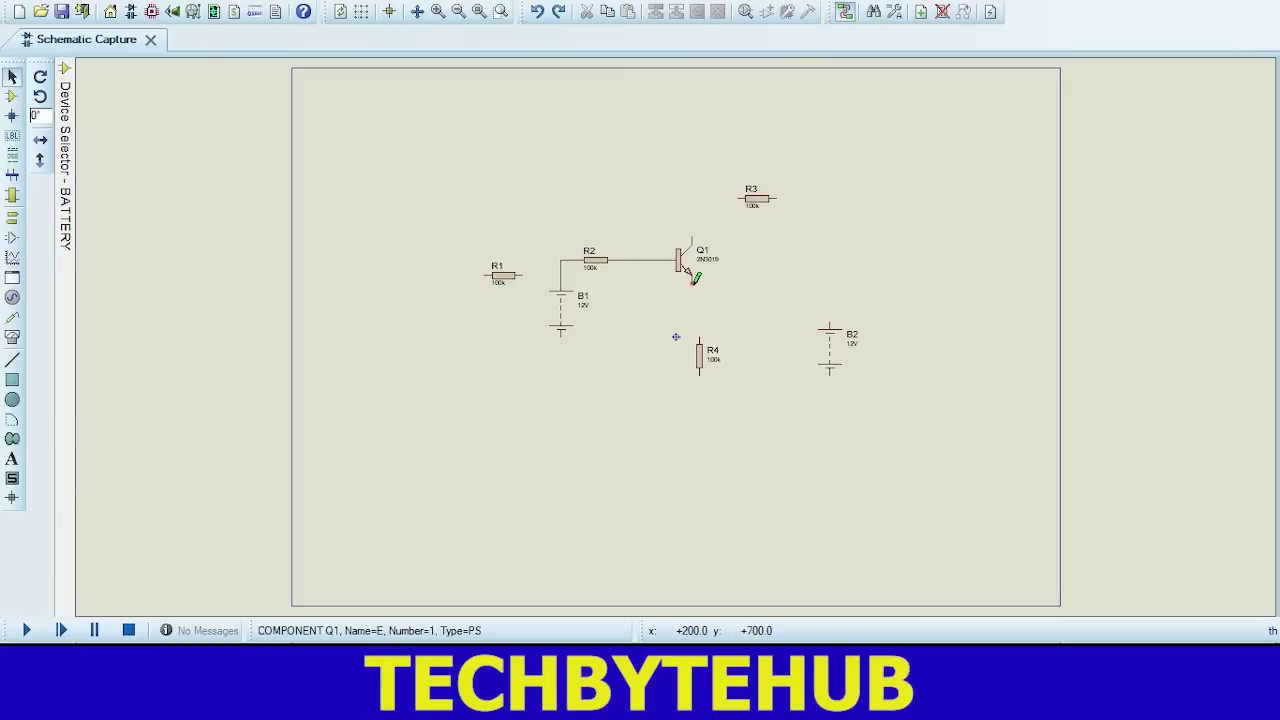
pyautogui.click(691, 281)
pyautogui.click(703, 336)
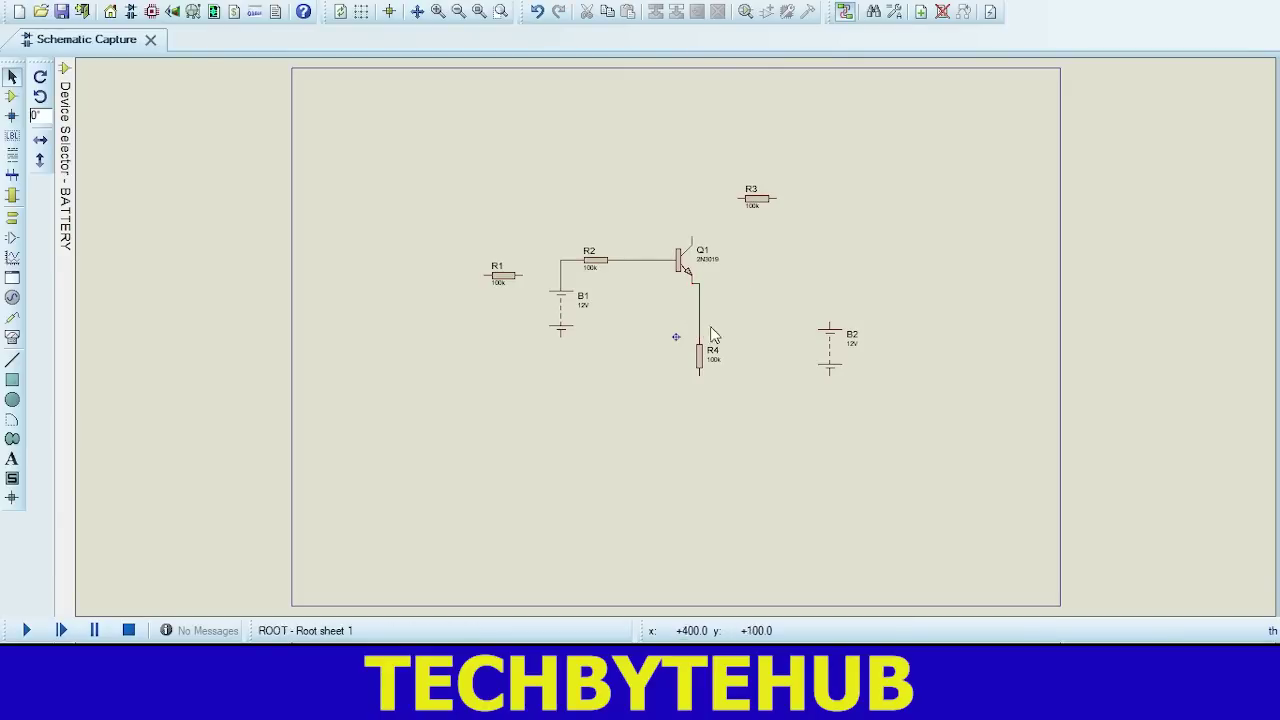
pyautogui.click(562, 338)
pyautogui.click(700, 375)
# Step: Move battery B2 upward beside the transistor and shift resistor R3 closer above it
pyautogui.moveTo(877, 397); pyautogui.dragTo(803, 310)
pyautogui.moveTo(872, 346); pyautogui.dragTo(863, 287)
pyautogui.click(913, 450)
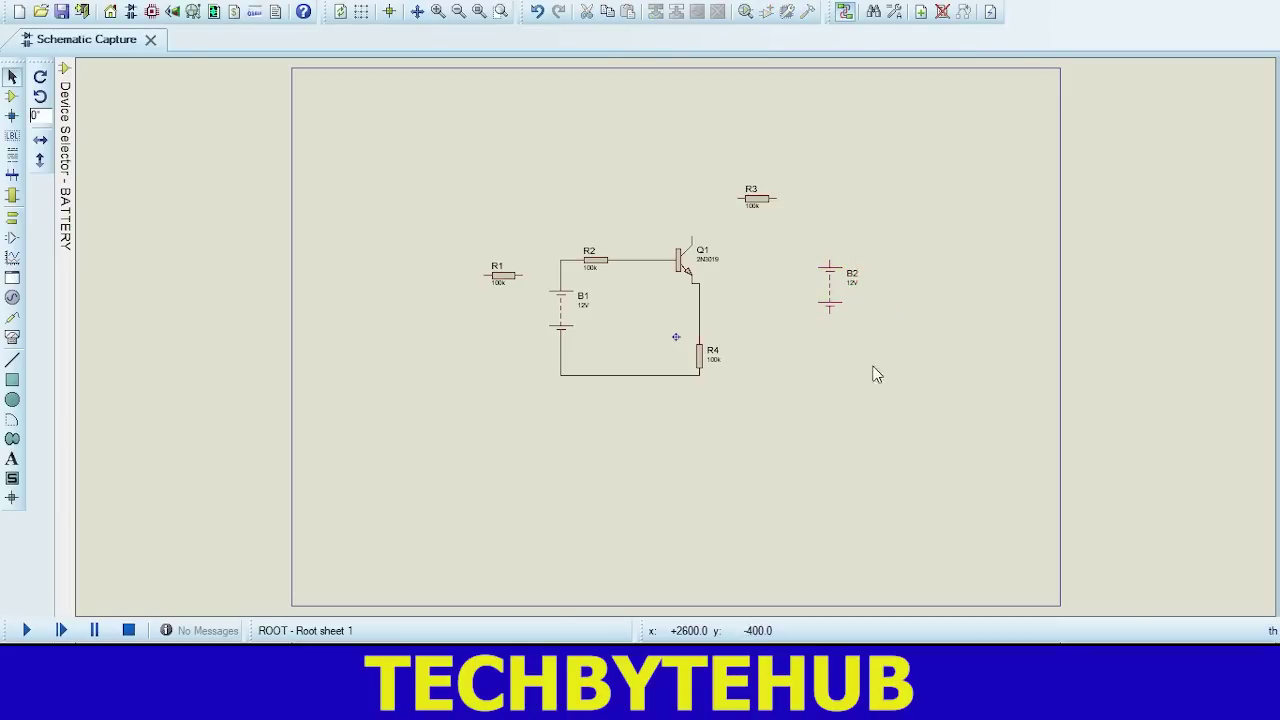
pyautogui.moveTo(800, 237); pyautogui.dragTo(645, 152)
pyautogui.moveTo(766, 154)
pyautogui.mouseDown()
pyautogui.moveTo(763, 171)
pyautogui.moveTo(784, 169)
pyautogui.mouseUp()
pyautogui.click(792, 280)
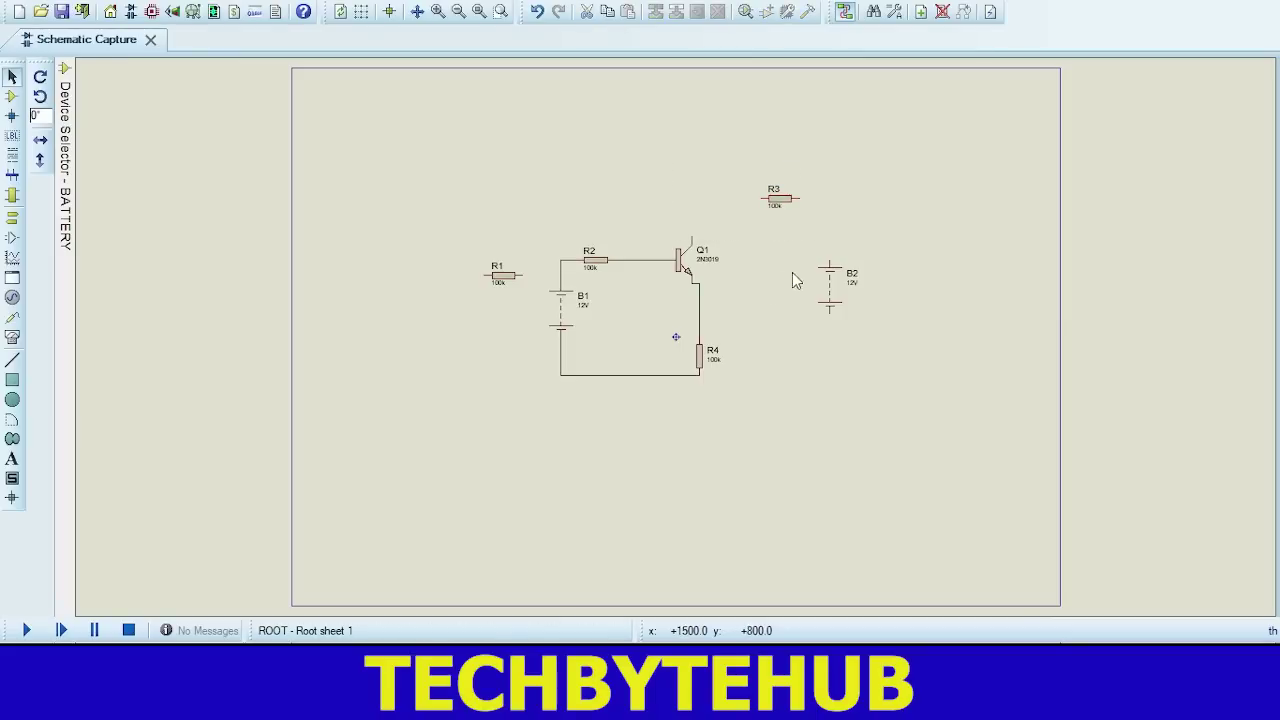
# Step: Wire R3 between B2's positive terminal and Q1's collector, and connect B2's negative terminal to the lower end of R4
pyautogui.click(830, 262)
pyautogui.click(801, 198)
pyautogui.click(758, 203)
pyautogui.click(691, 238)
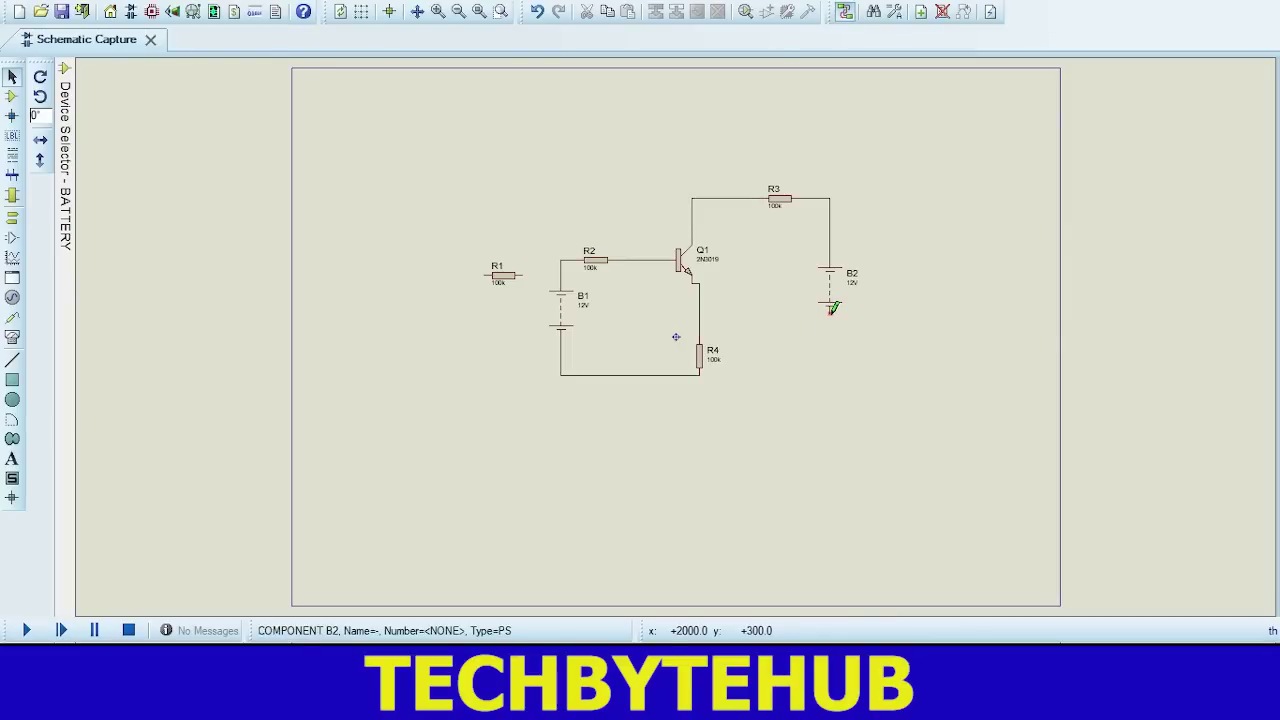
pyautogui.click(829, 309)
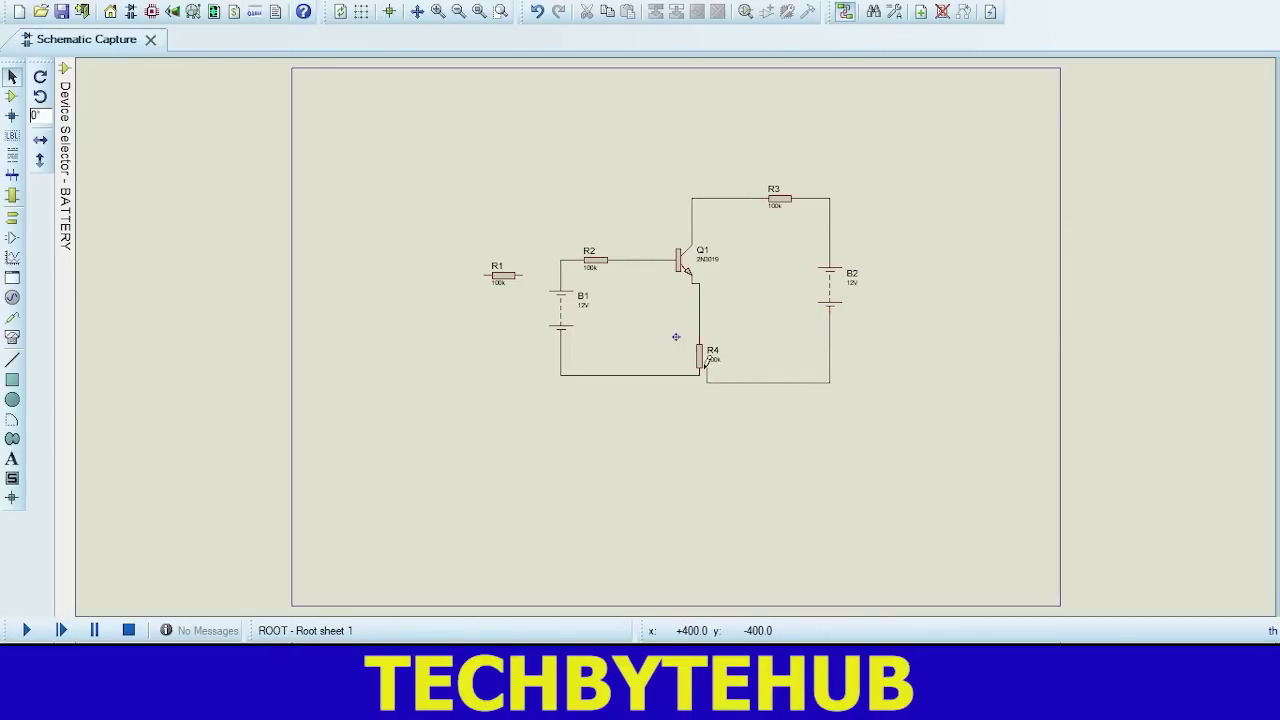
pyautogui.click(700, 373)
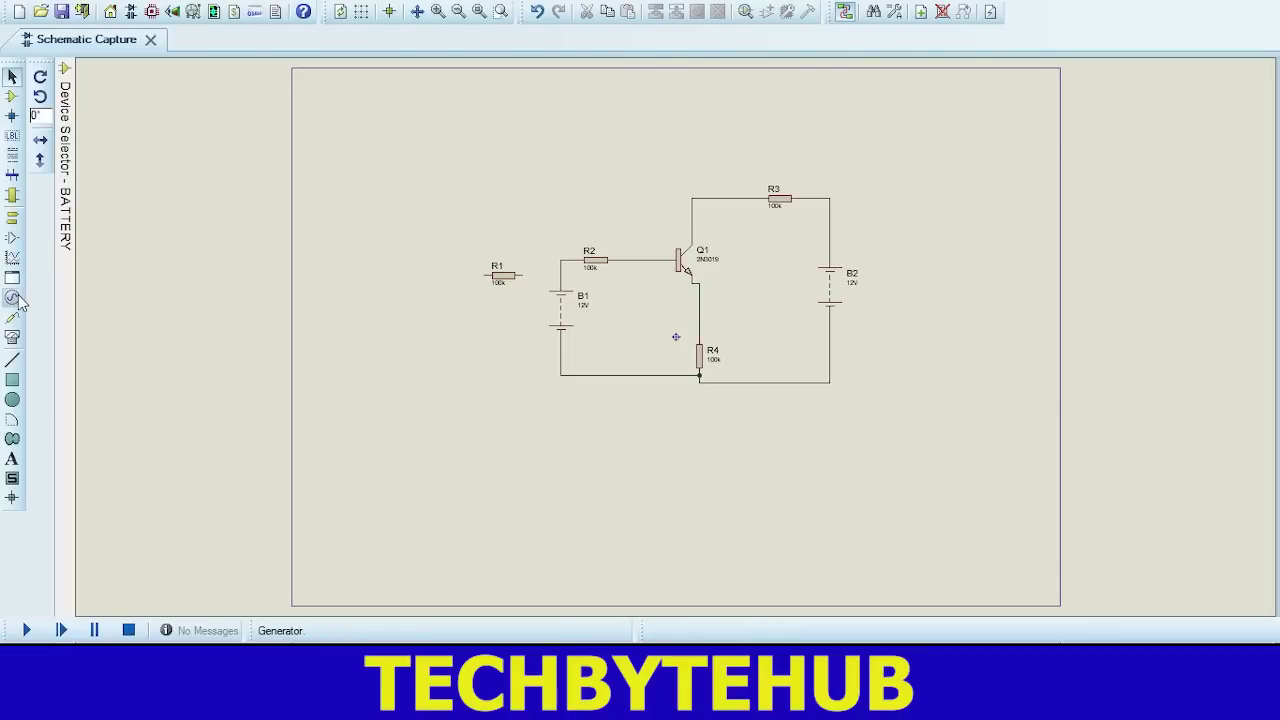
# Step: Place a GROUND terminal below R4 and wire it to the common node of the two batteries
pyautogui.click(12, 218)
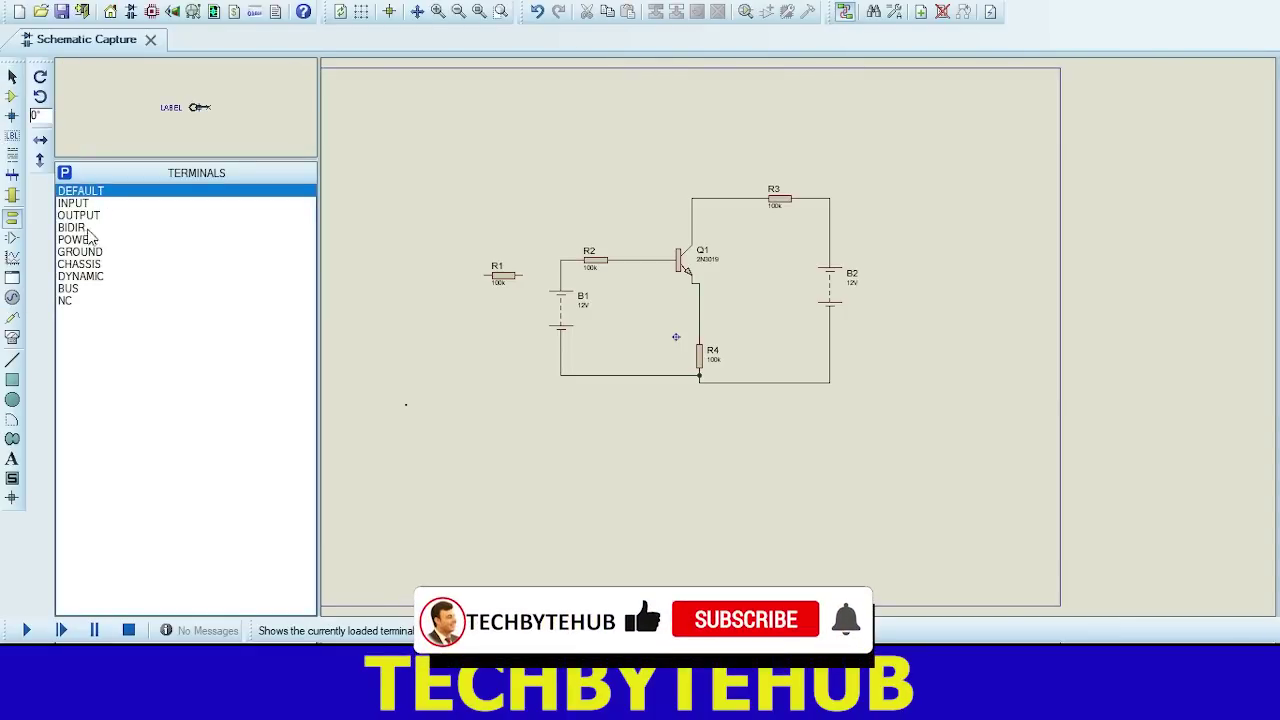
pyautogui.click(80, 240)
pyautogui.click(84, 253)
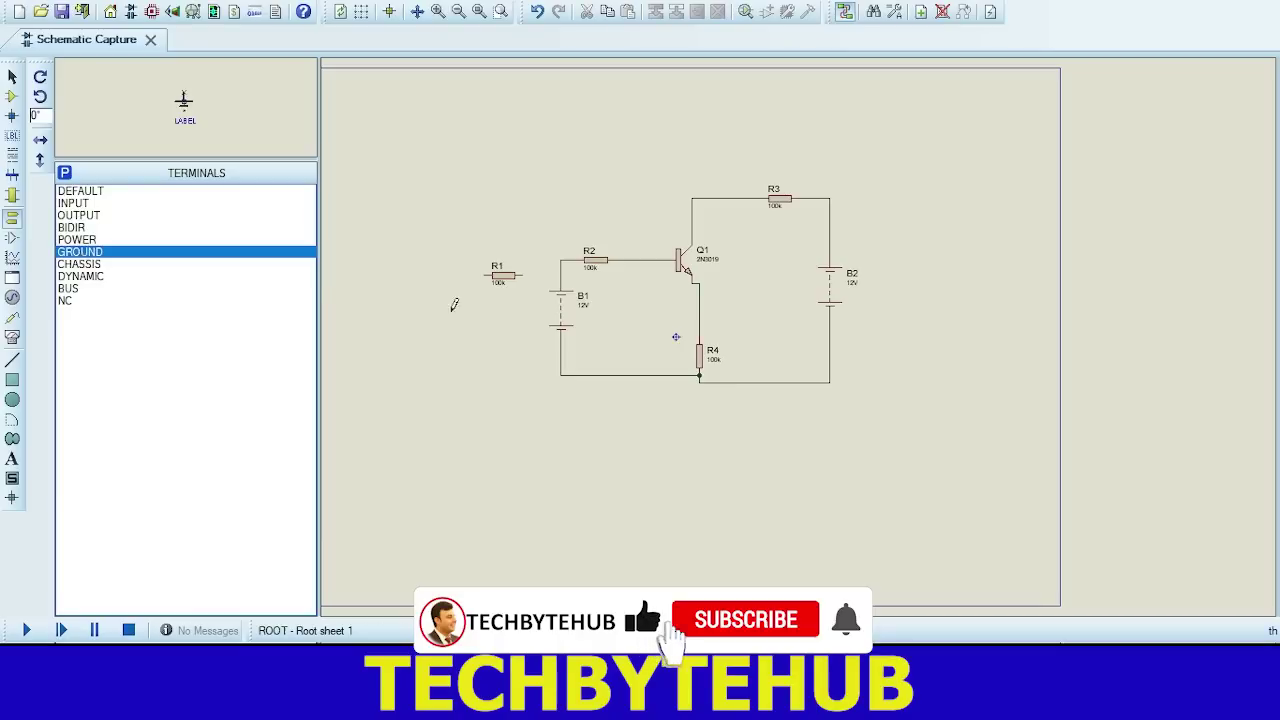
pyautogui.click(707, 418)
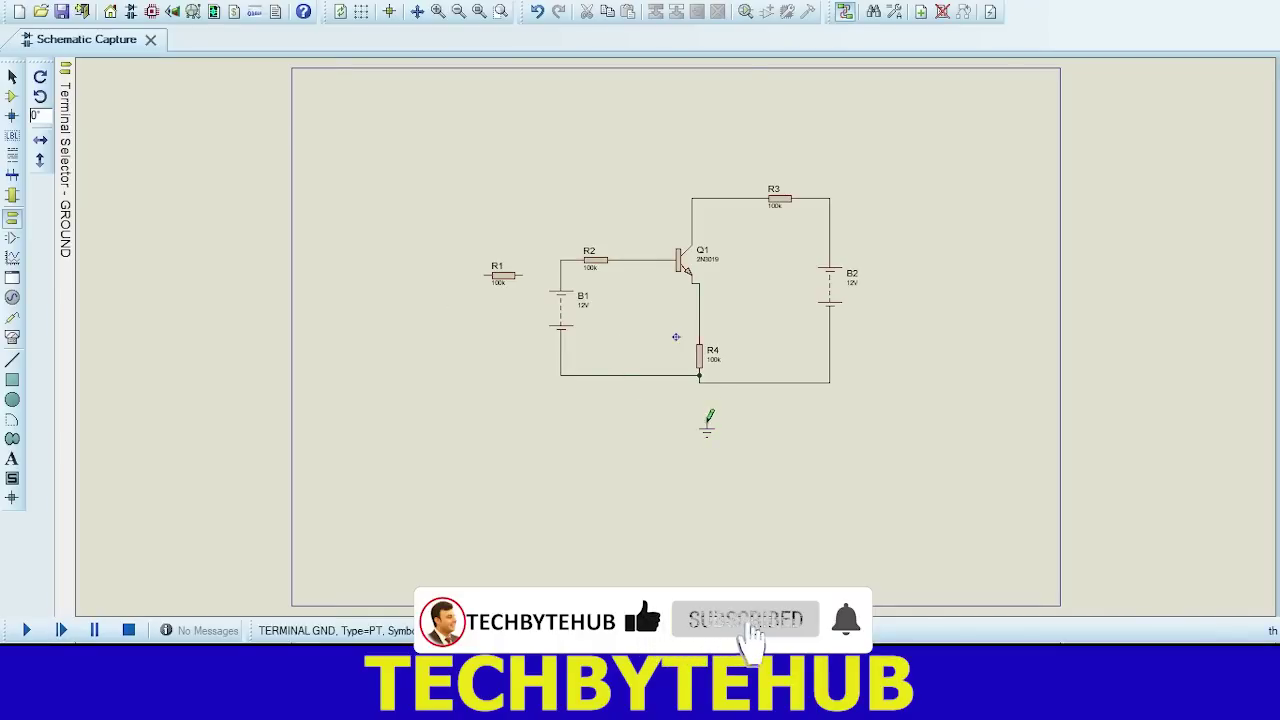
pyautogui.click(706, 418)
pyautogui.click(701, 379)
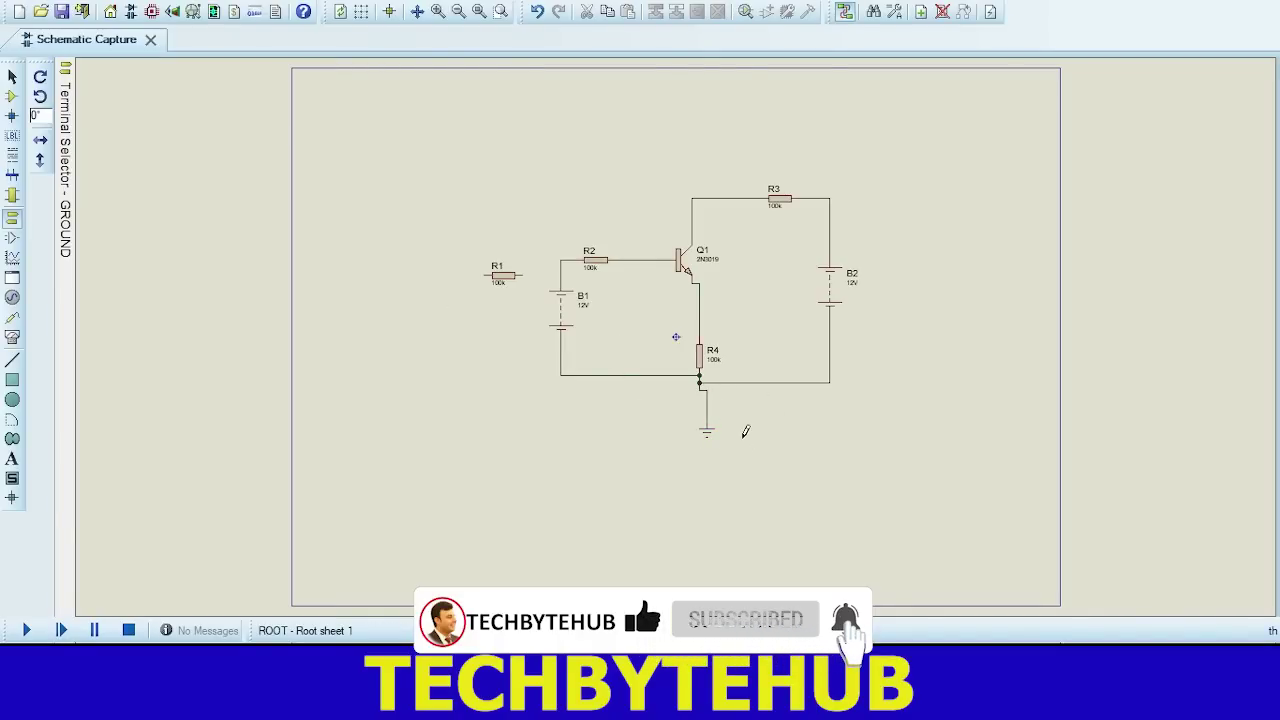
# Step: Set the voltage of battery B1 to 20V
pyautogui.click(12, 77)
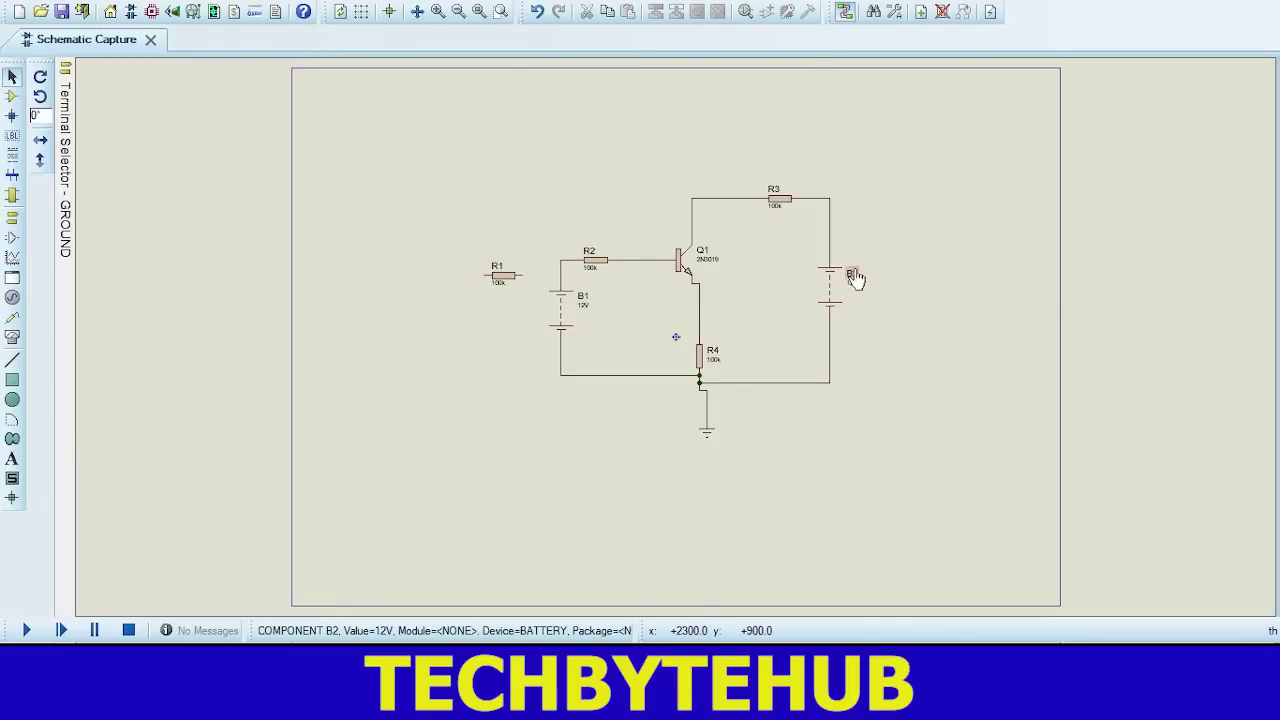
pyautogui.scroll(1, 857, 279)
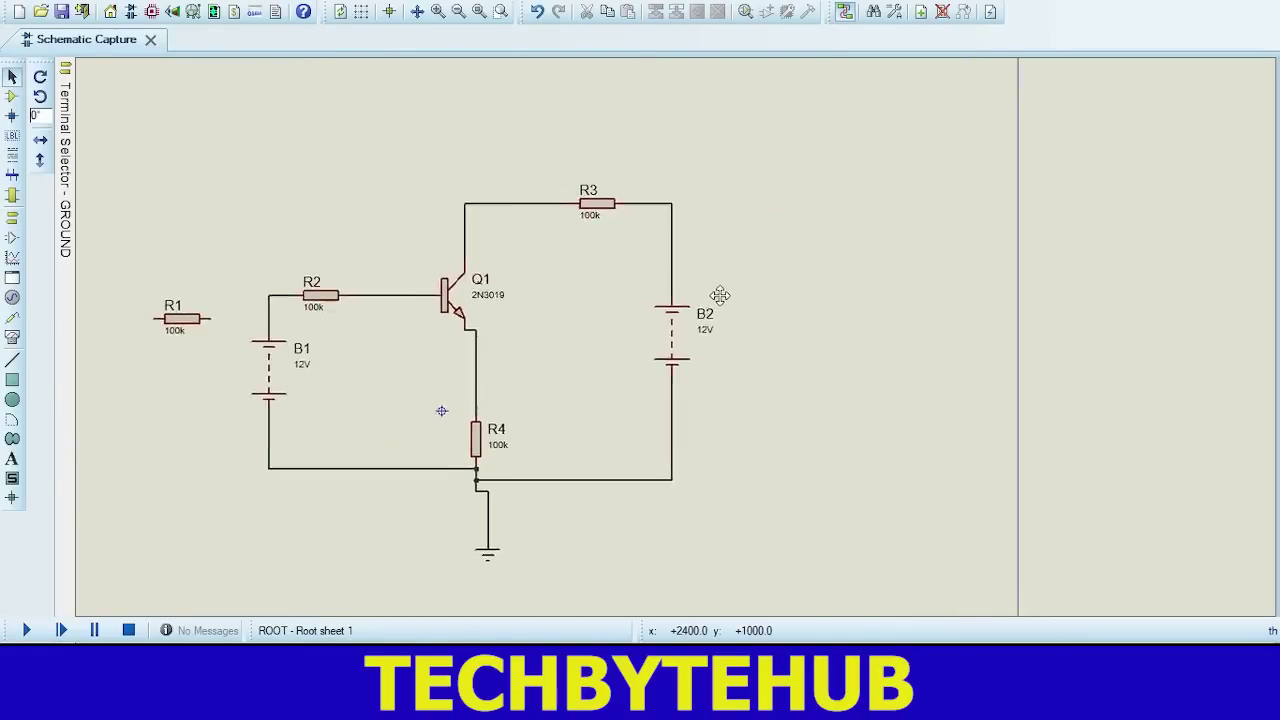
pyautogui.moveTo(720, 296); pyautogui.dragTo(963, 236)
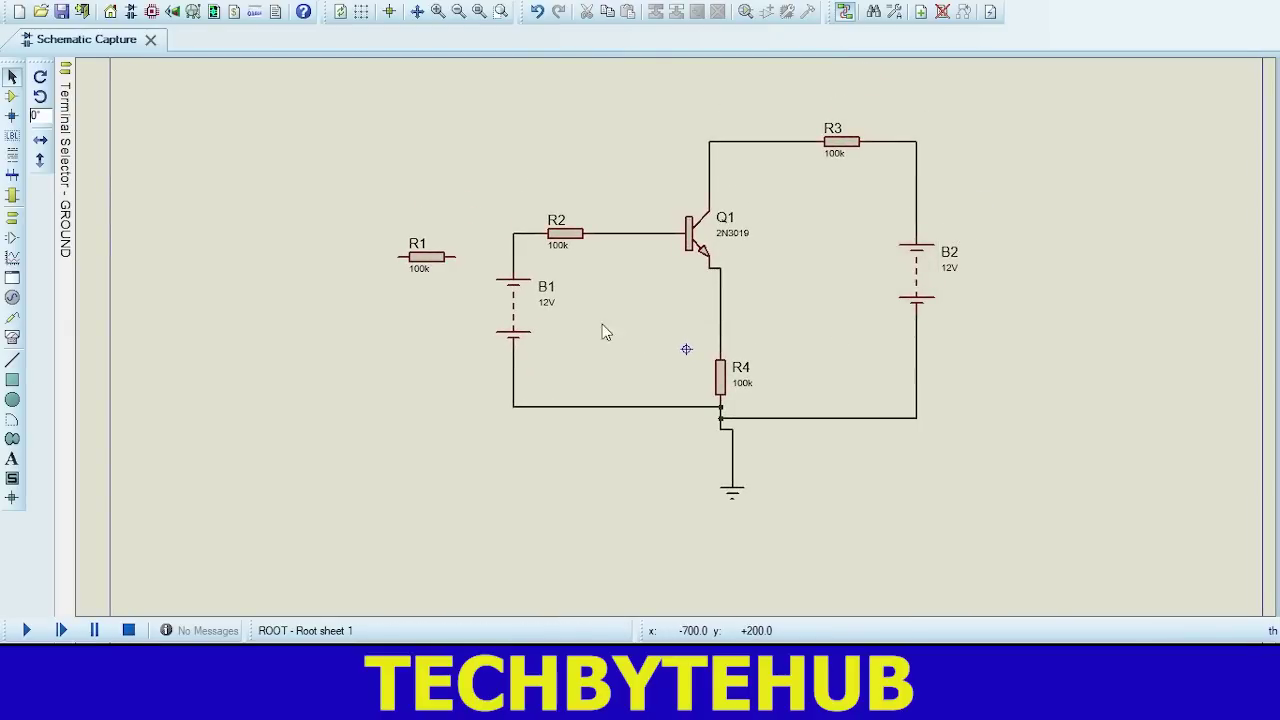
pyautogui.click(550, 316)
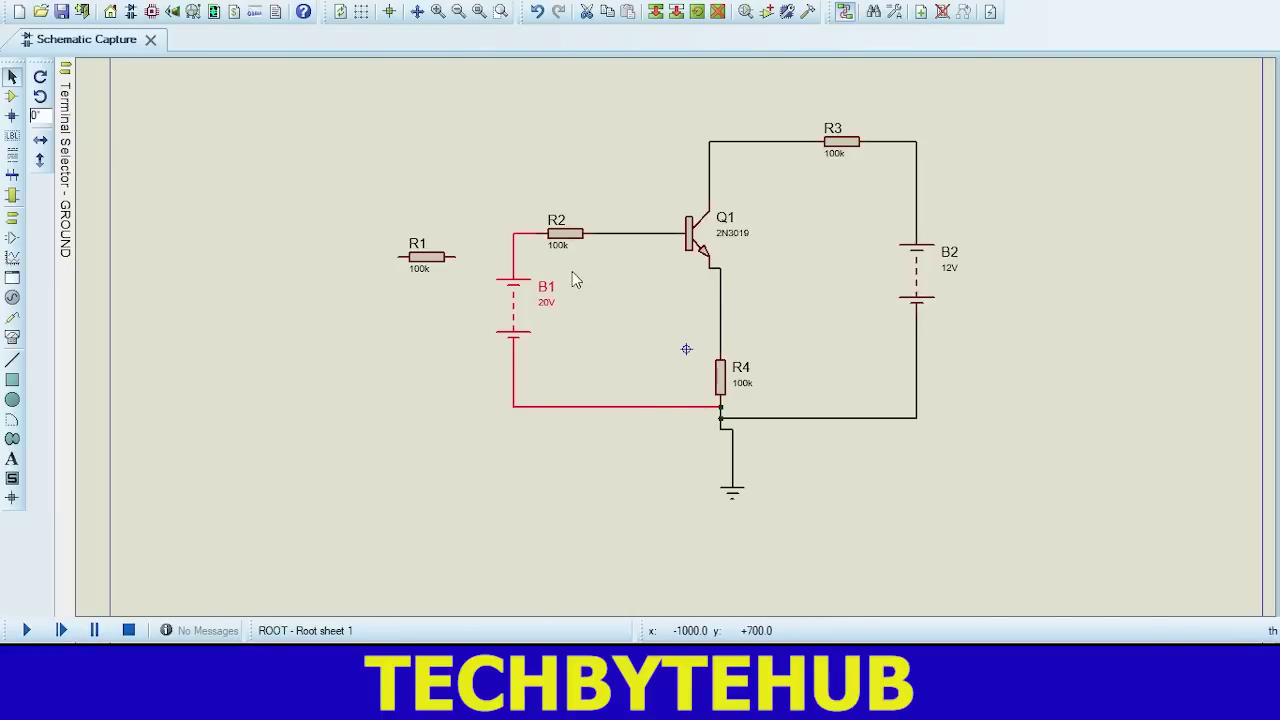
# Step: Set the resistance of resistors R2, R4 and R3 to 100 each
pyautogui.click(560, 250)
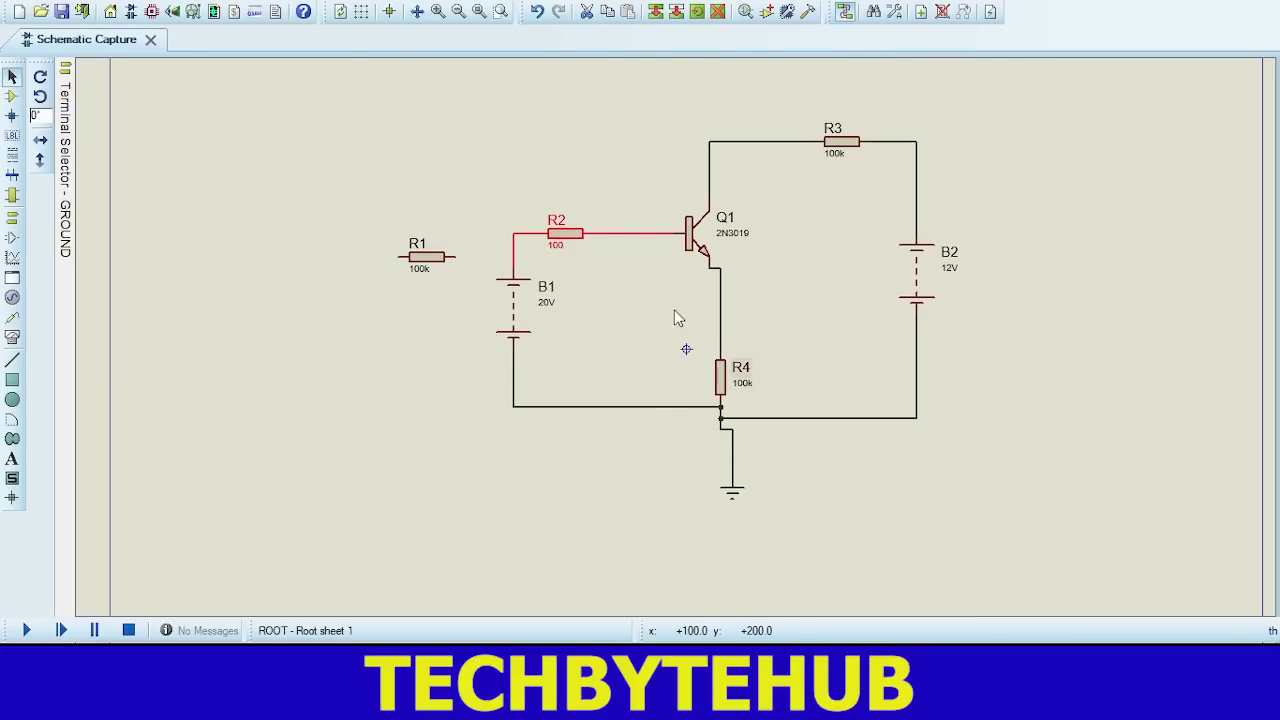
pyautogui.click(743, 390)
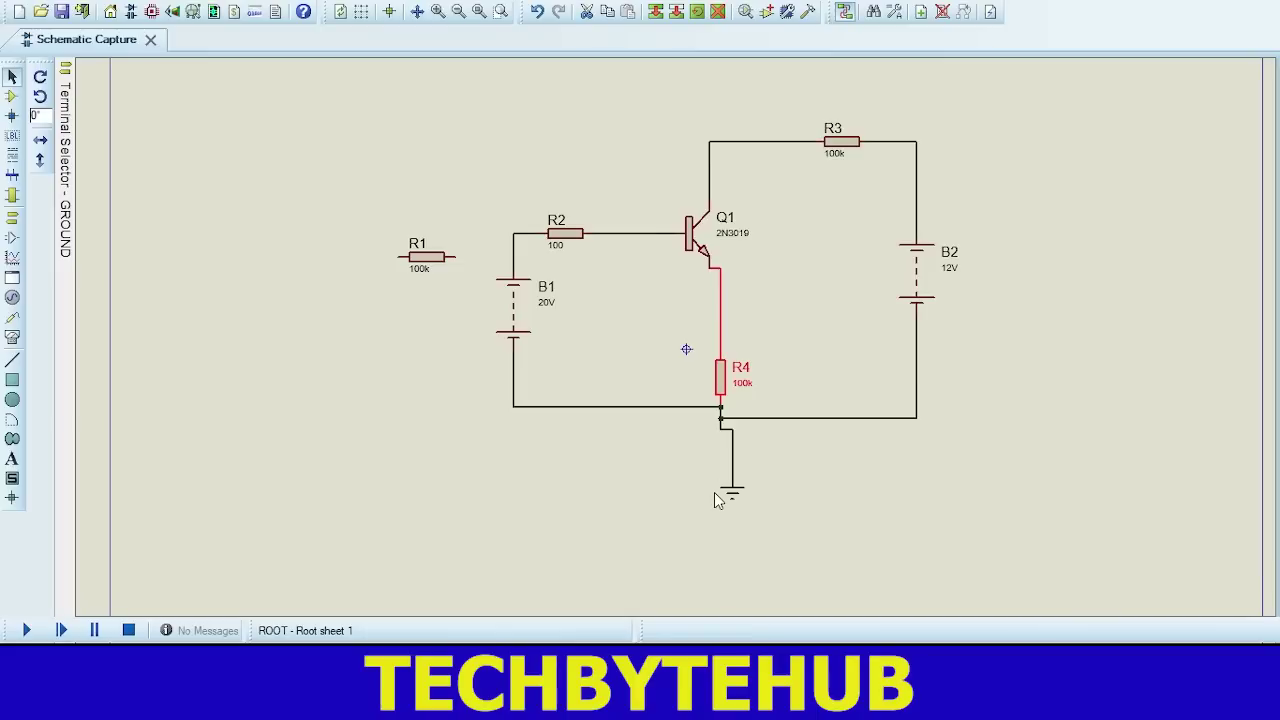
pyautogui.click(835, 160)
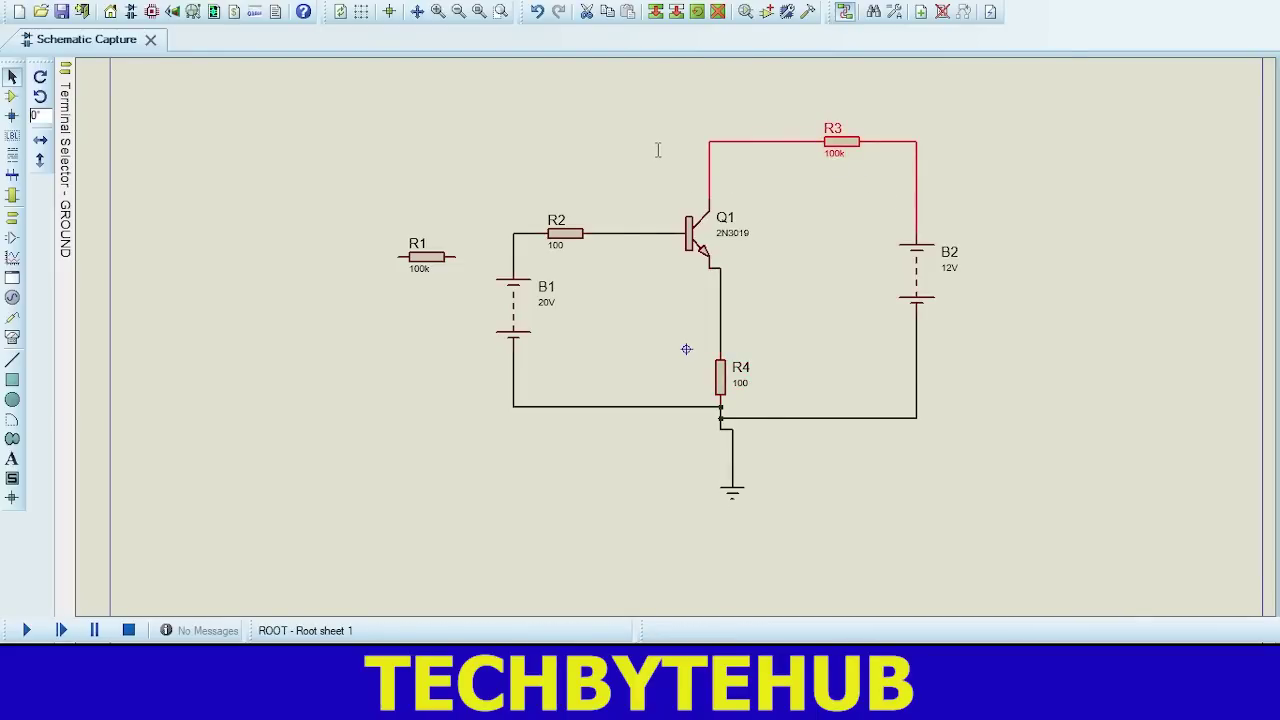
pyautogui.click(718, 490)
# Step: Set the voltage of battery B2 to 20V and clear the selection
pyautogui.click(950, 278)
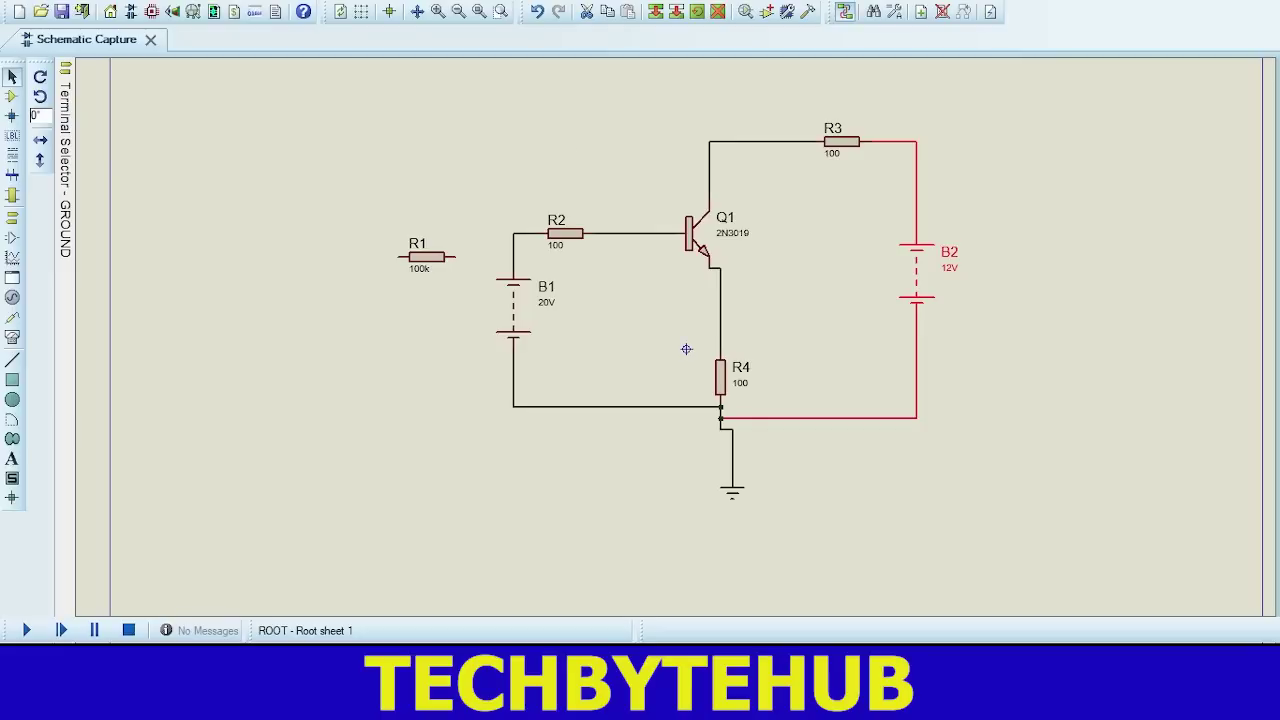
pyautogui.click(718, 500)
pyautogui.click(400, 305)
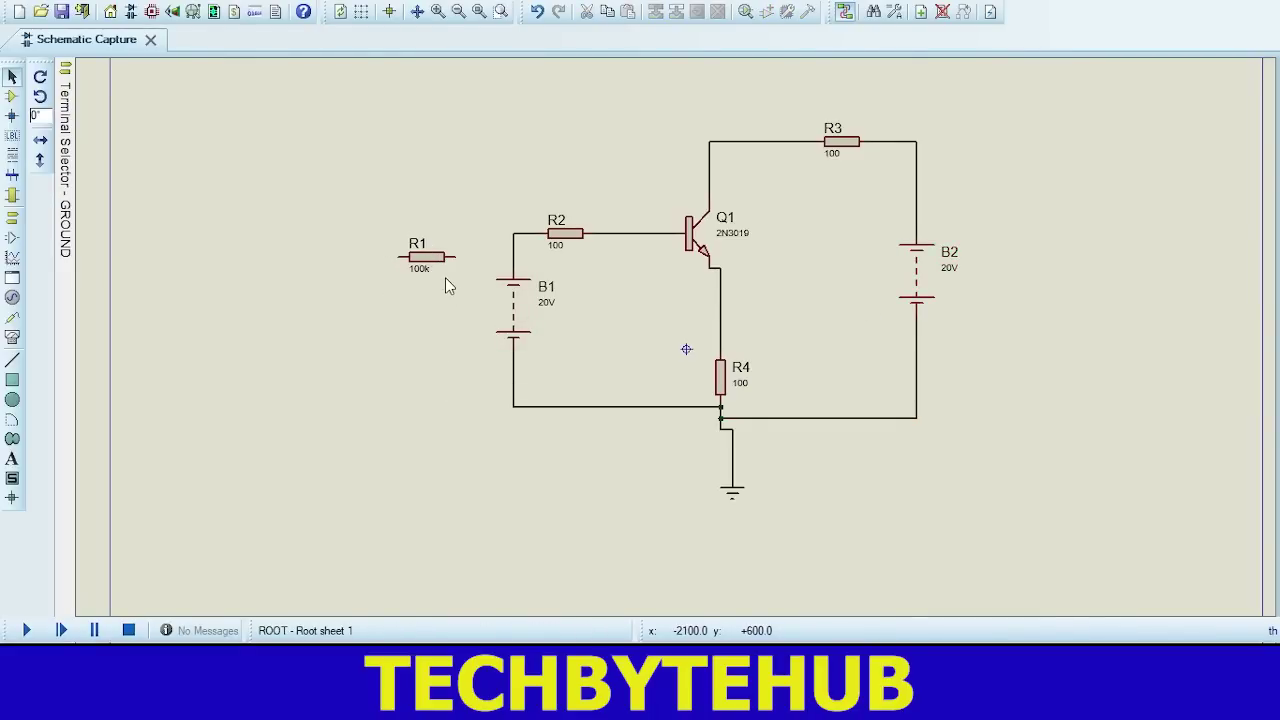
# Step: Delete the unconnected resistor R1 and rename the transistor's base resistor R2 as R1
pyautogui.click(426, 257)
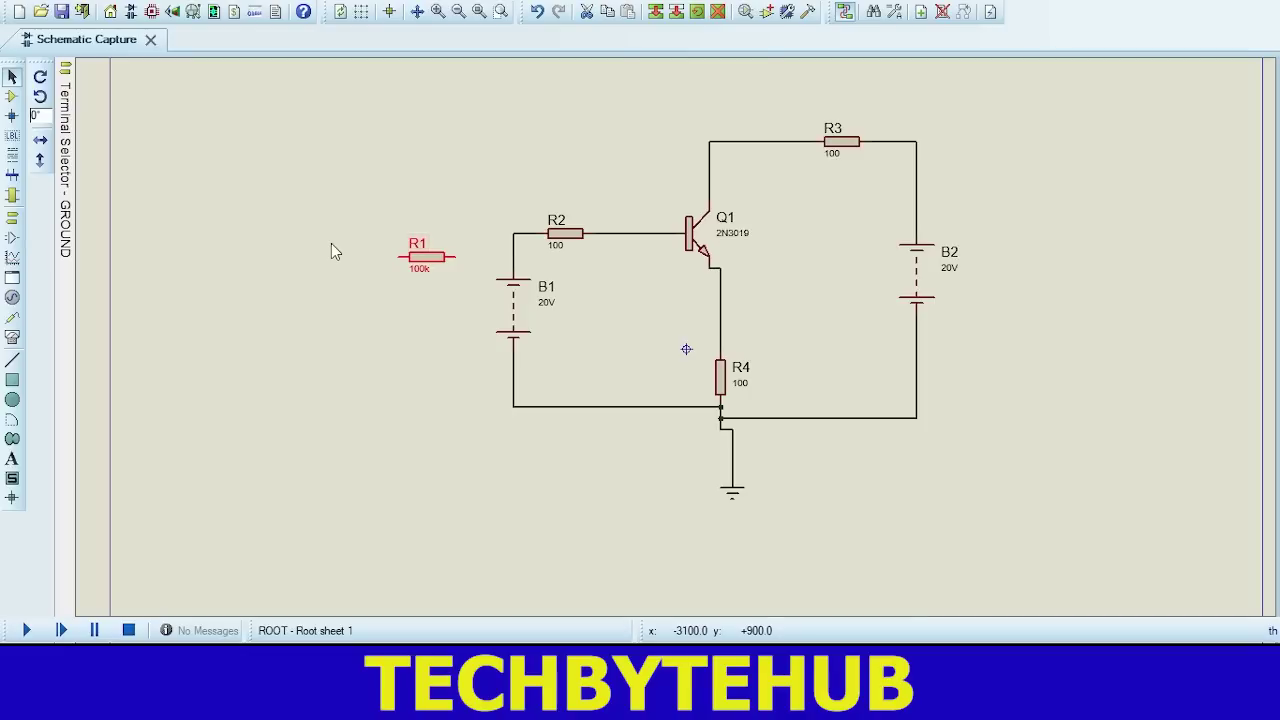
pyautogui.press('Delete')
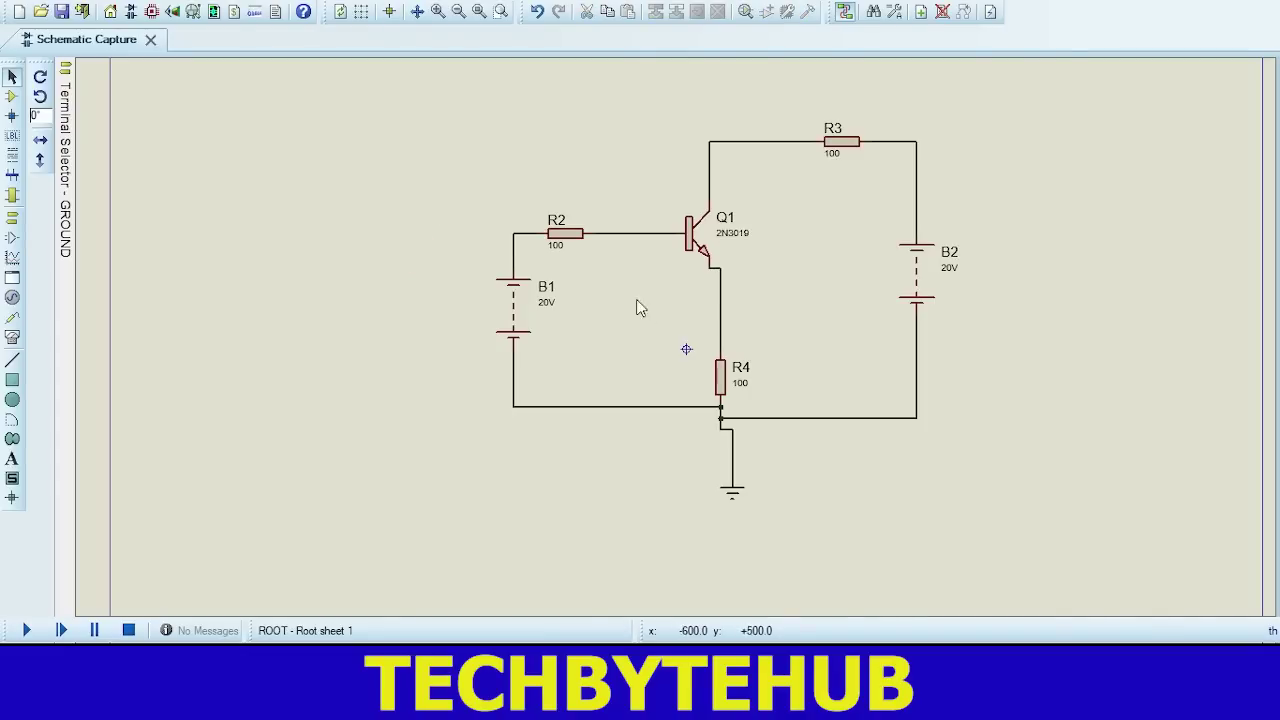
pyautogui.click(563, 232)
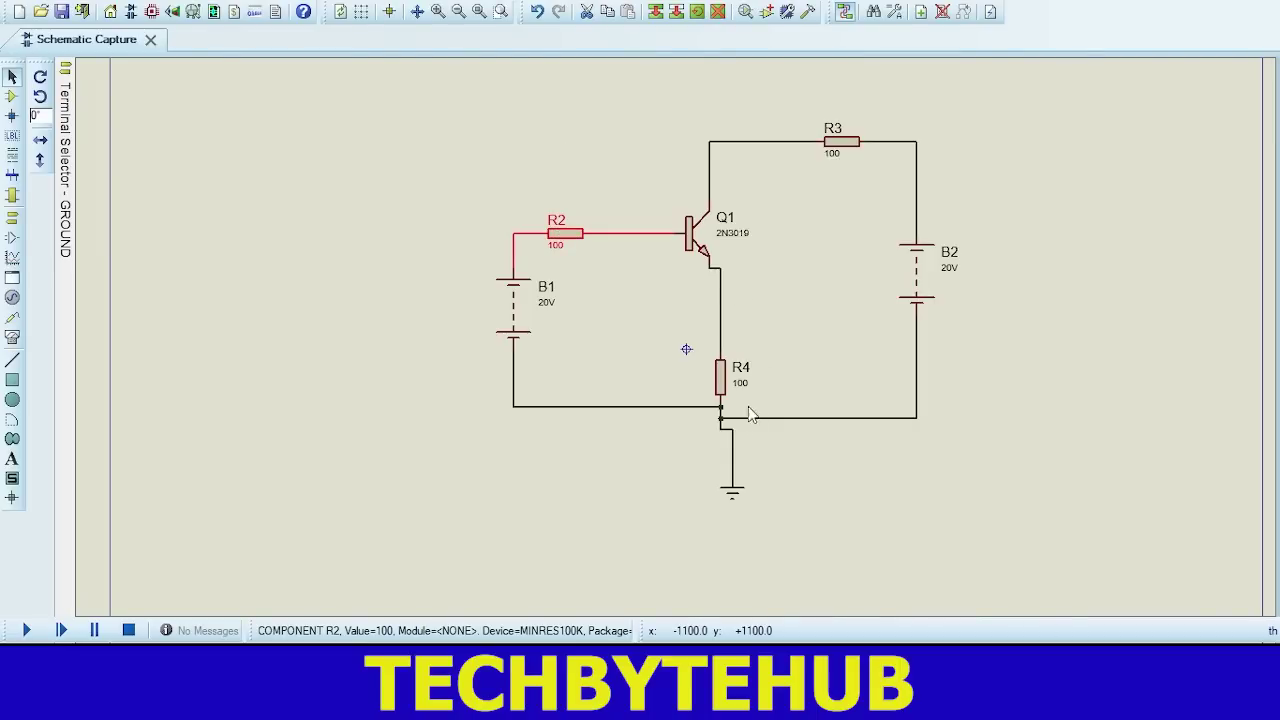
pyautogui.click(707, 490)
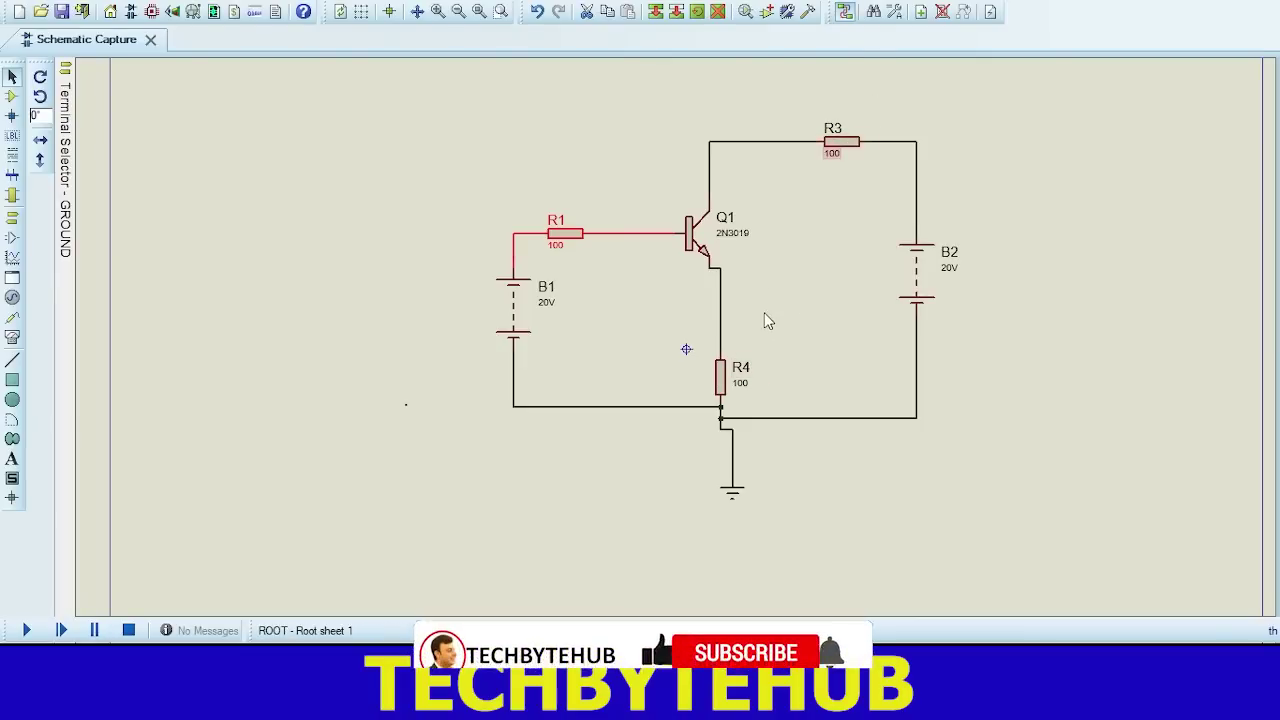
# Step: Rename the emitter resistor R4 as R2 and check the properties of collector resistor R3
pyautogui.click(740, 372)
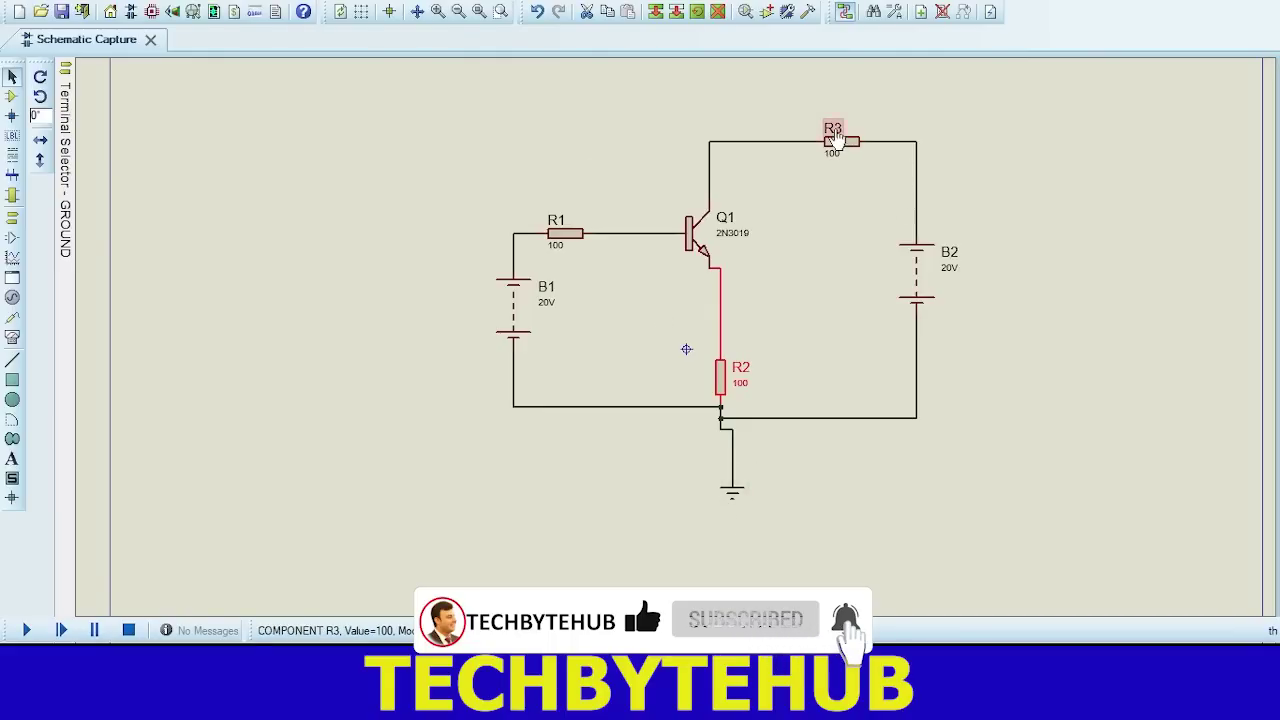
pyautogui.click(838, 137)
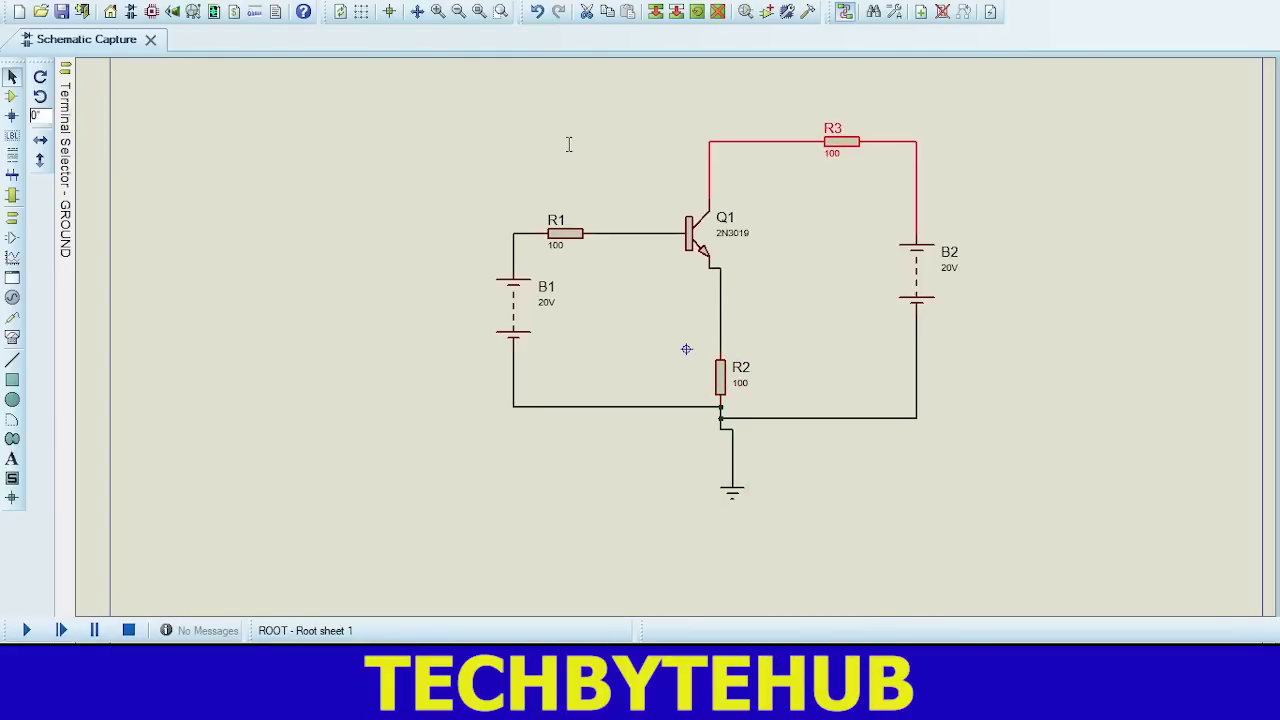
pyautogui.click(943, 436)
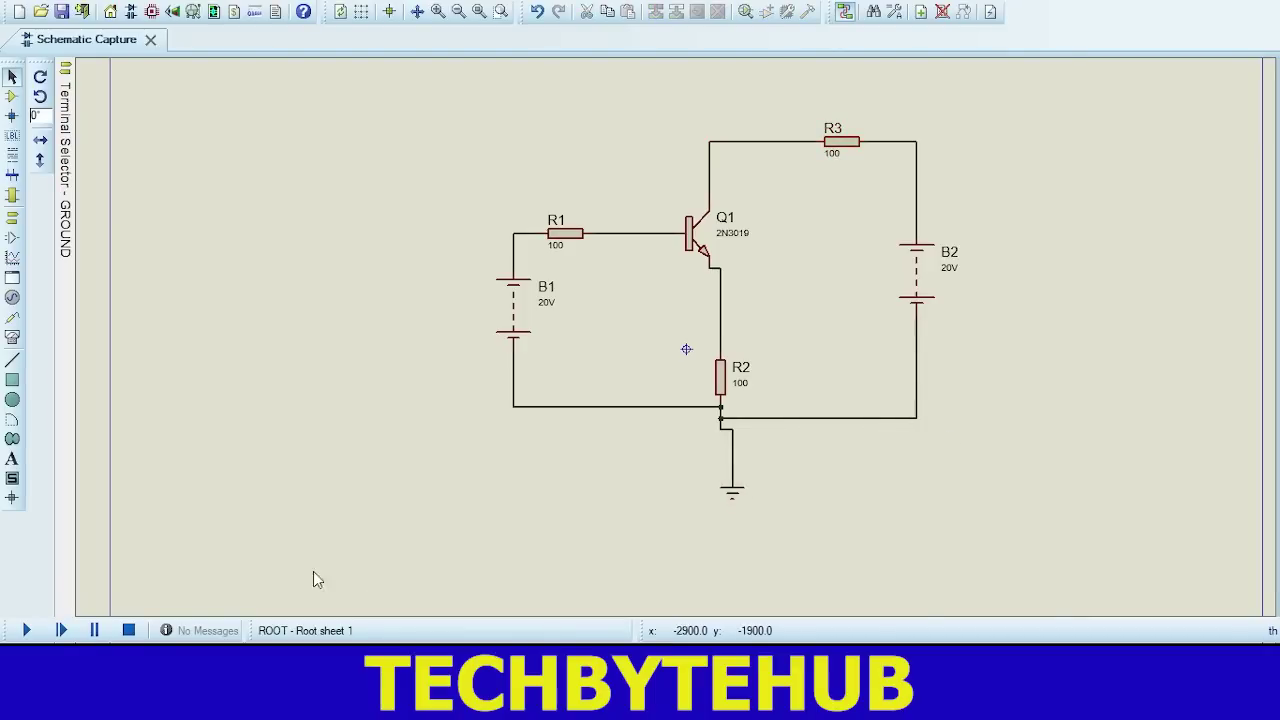
# Step: Run the circuit simulation to test the wiring, then stop it
pyautogui.click(26, 631)
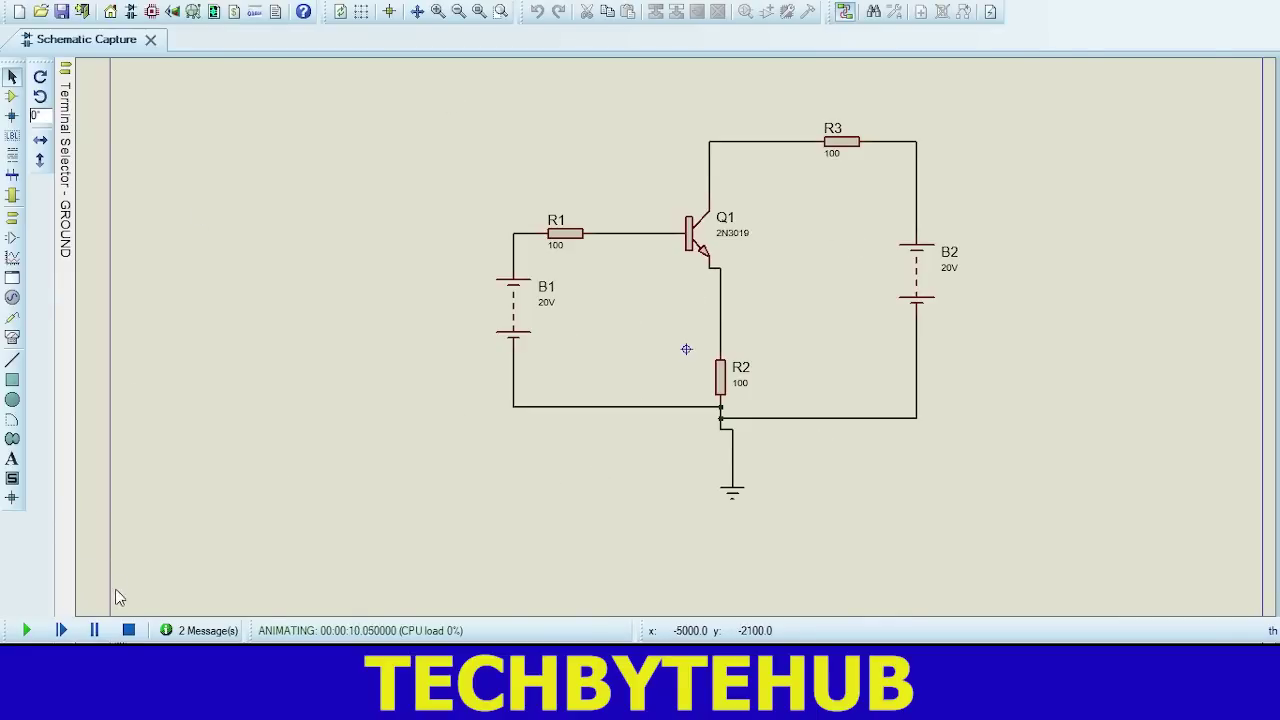
pyautogui.click(131, 631)
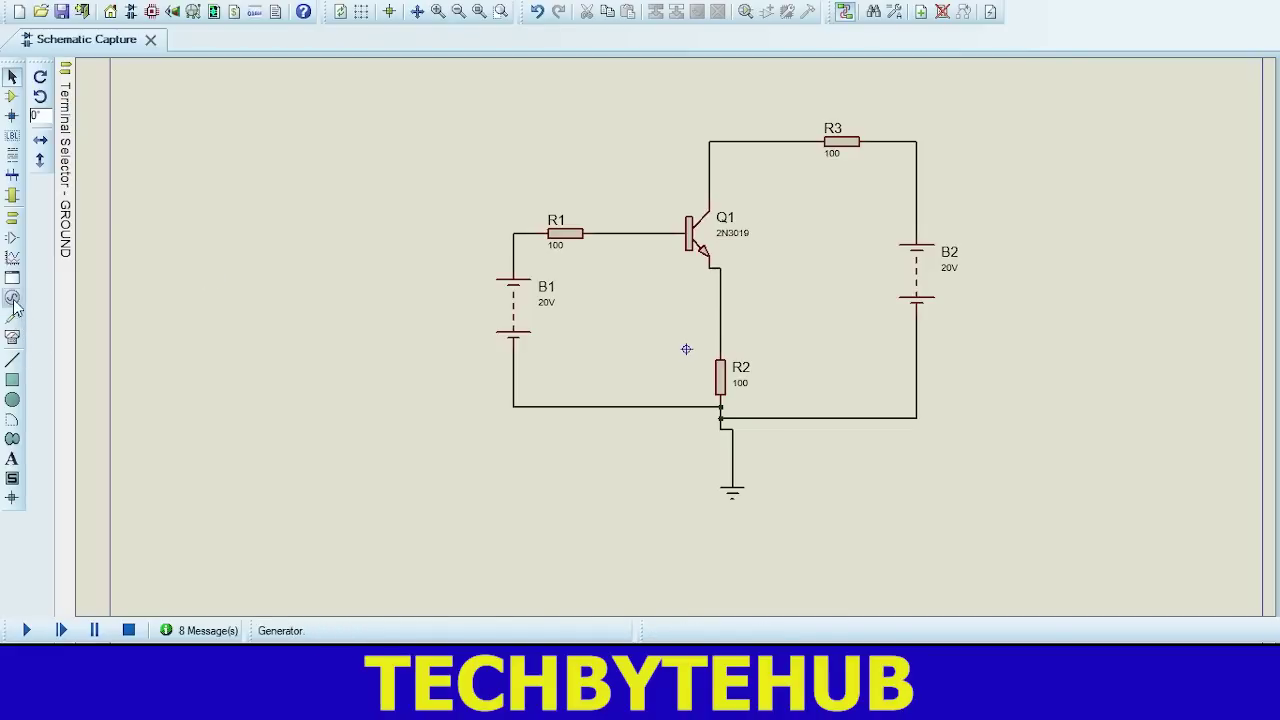
# Step: Place two DC AMMETER instruments, one above the base wire of Q1 and one above its collector wire
pyautogui.click(12, 339)
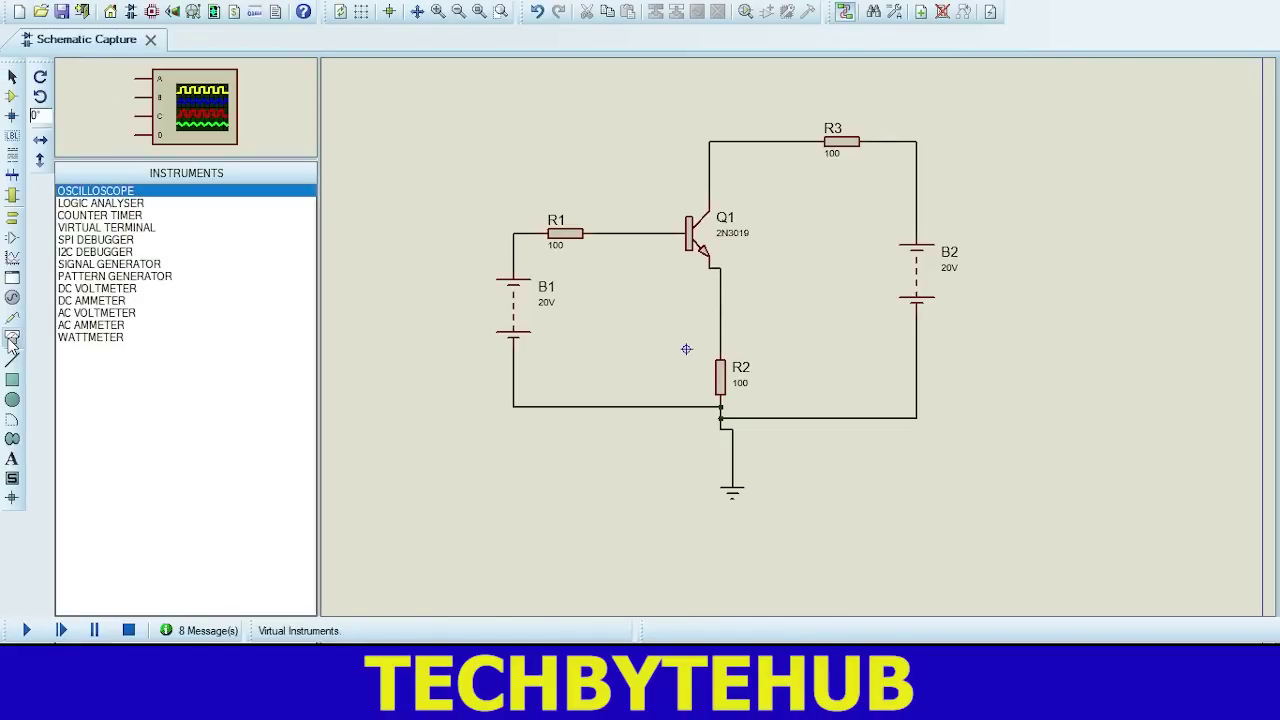
pyautogui.click(80, 302)
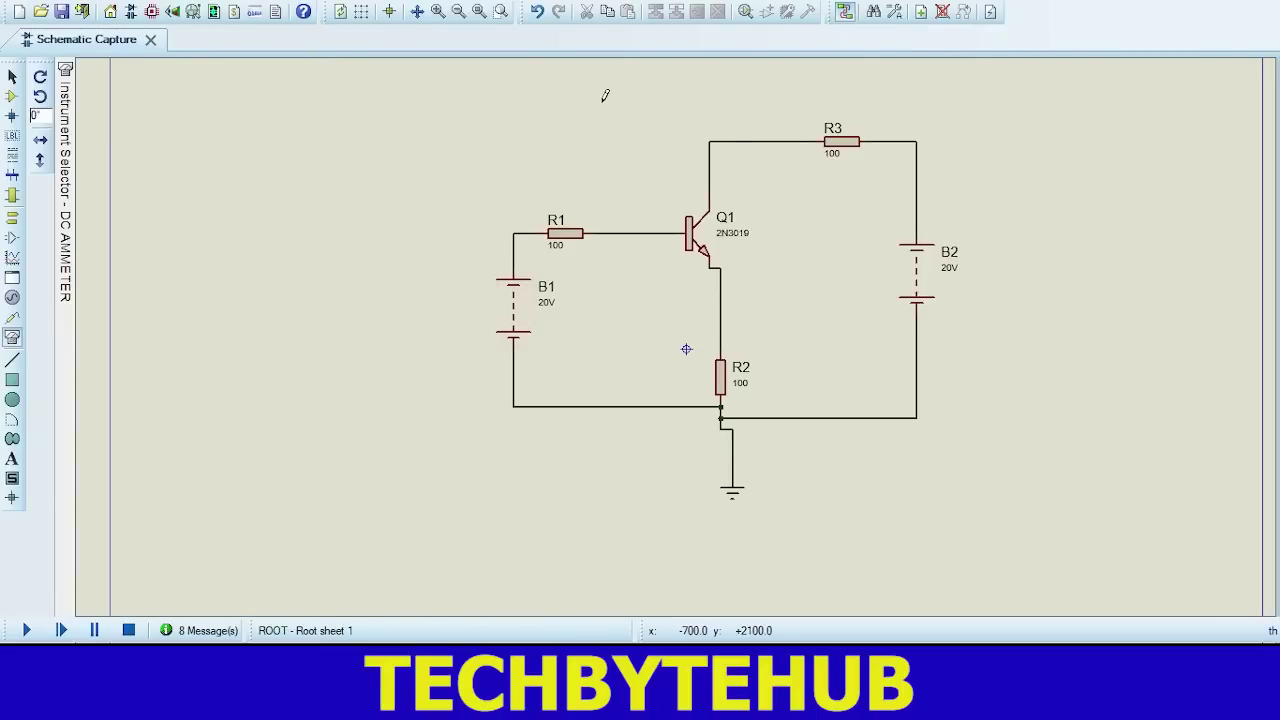
pyautogui.click(610, 189)
pyautogui.click(617, 187)
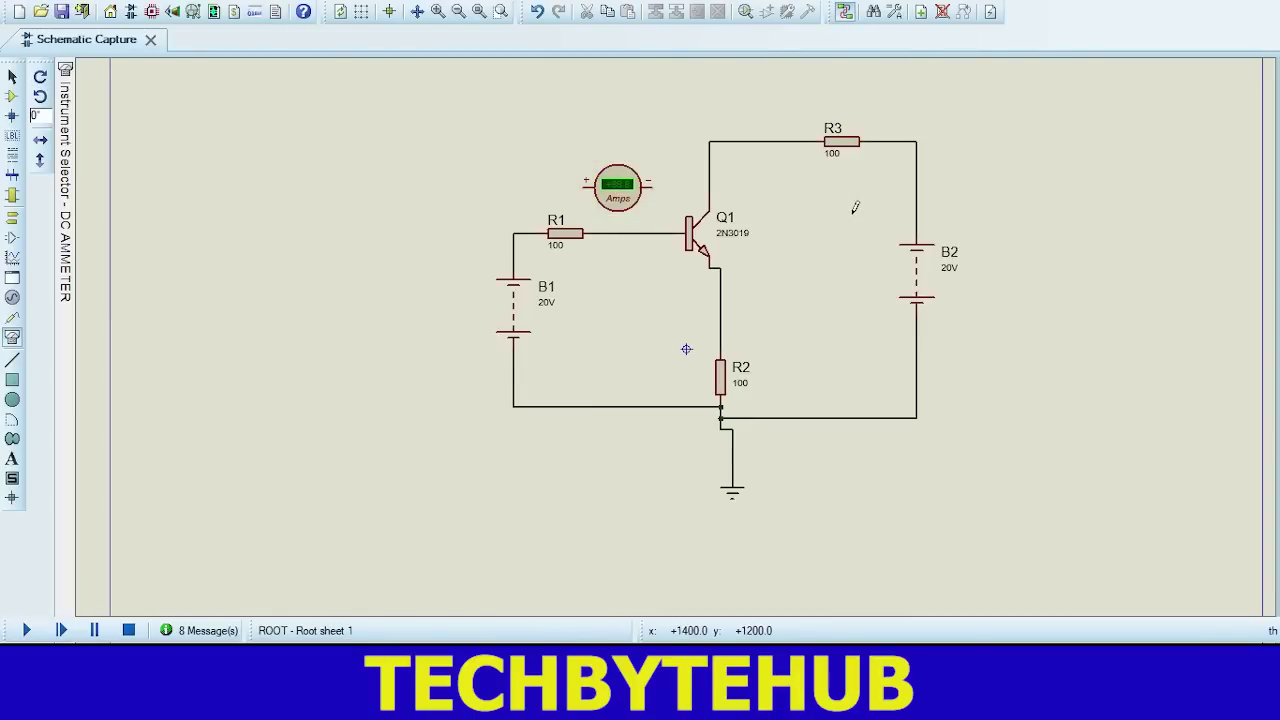
pyautogui.click(733, 108)
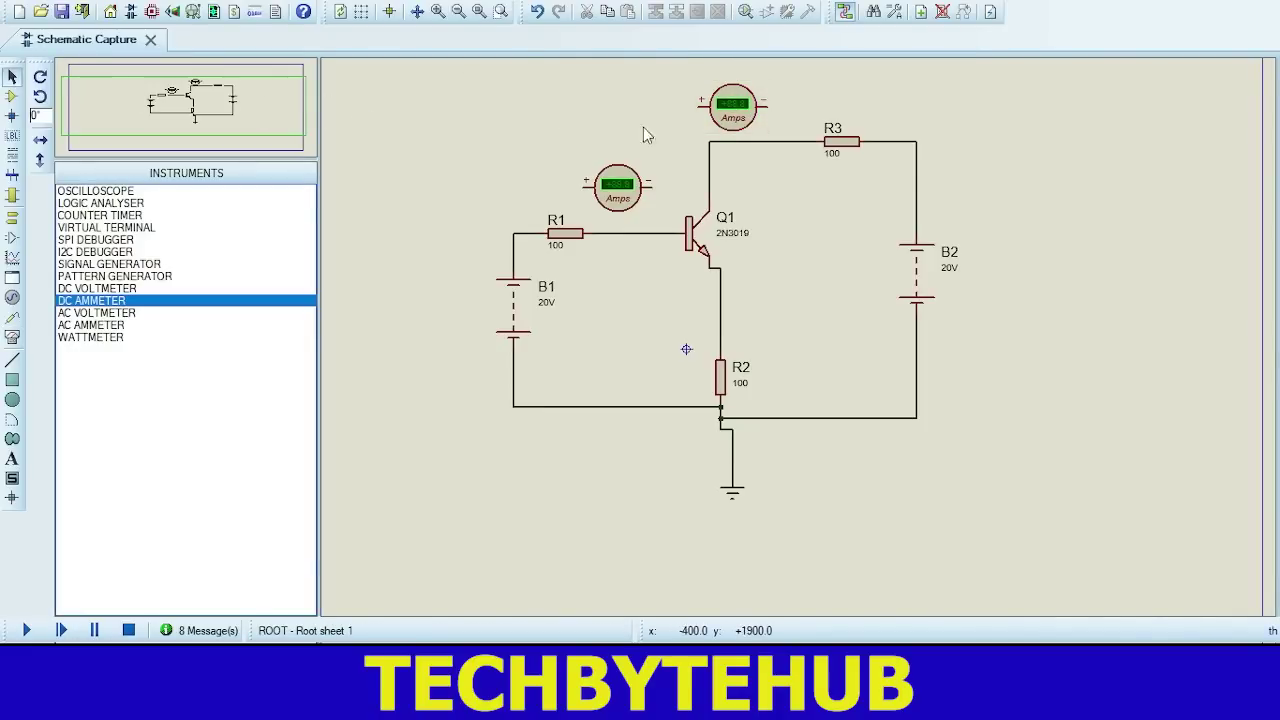
# Step: Delete the wire between Q1's collector and R3 and the wire between R1 and Q1's base
pyautogui.rightClick(708, 168)
pyautogui.rightClick(708, 168)
pyautogui.rightClick(628, 233)
pyautogui.rightClick(628, 233)
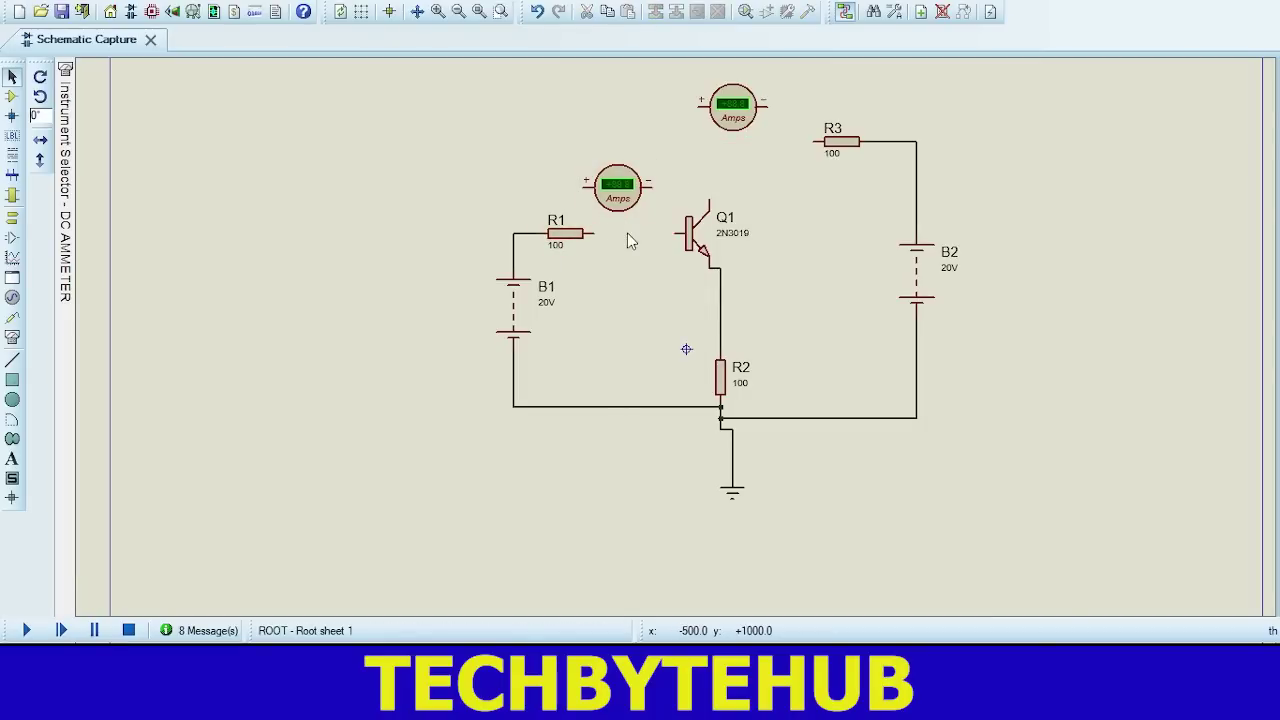
# Step: Wire the lower ammeter in series between R1 and Q1's base, with its positive terminal at R1
pyautogui.click(594, 233)
pyautogui.click(586, 184)
pyautogui.click(651, 186)
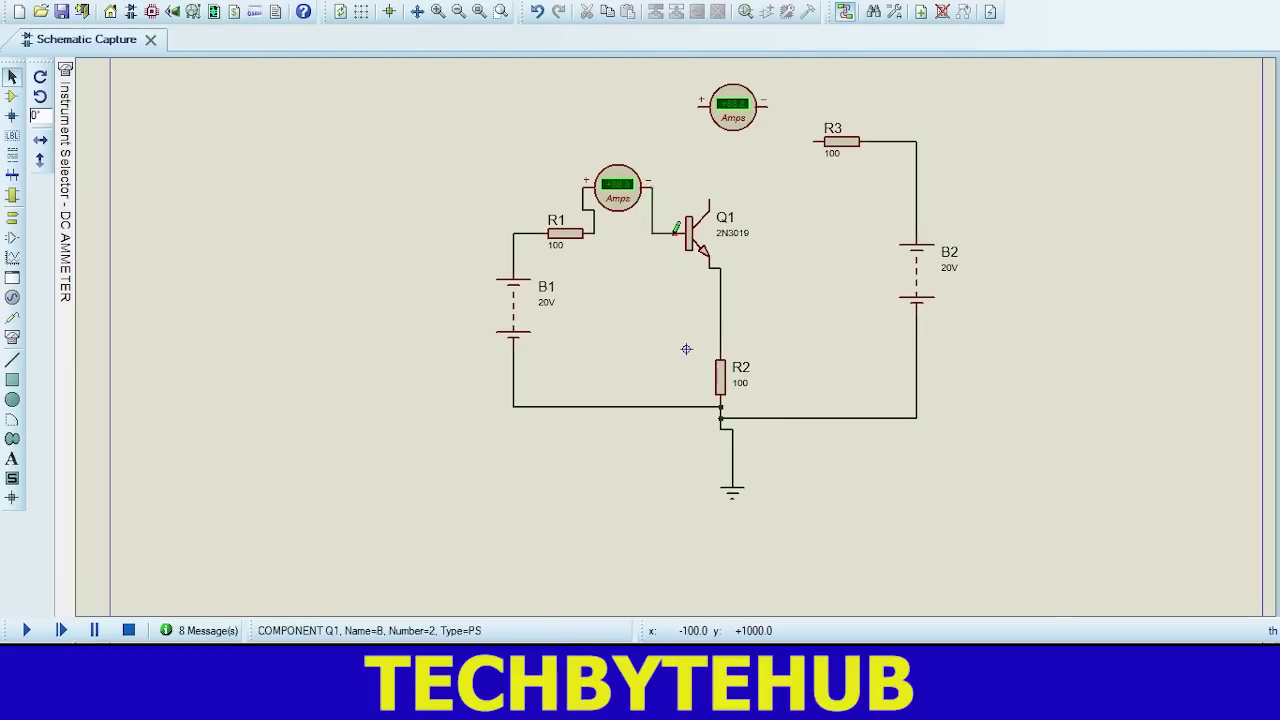
pyautogui.click(678, 233)
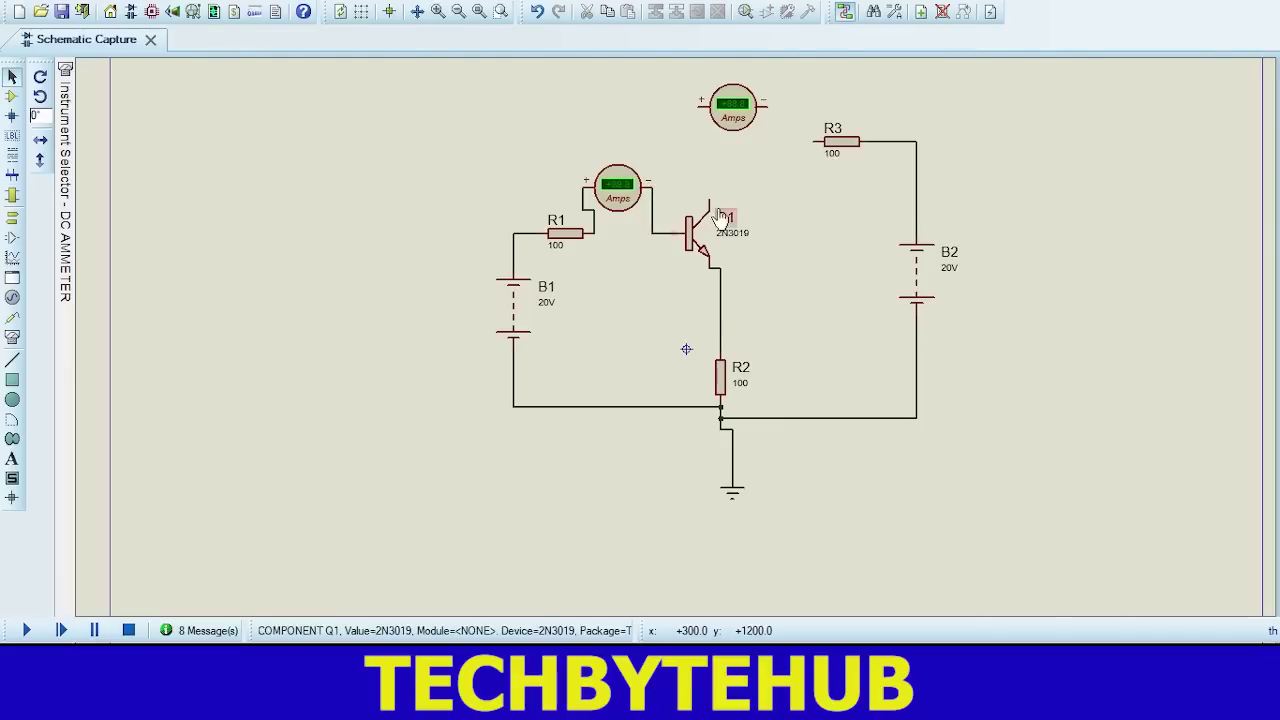
# Step: Wire the upper ammeter between R3 and Q1's collector, with its positive terminal at R3
pyautogui.click(814, 140)
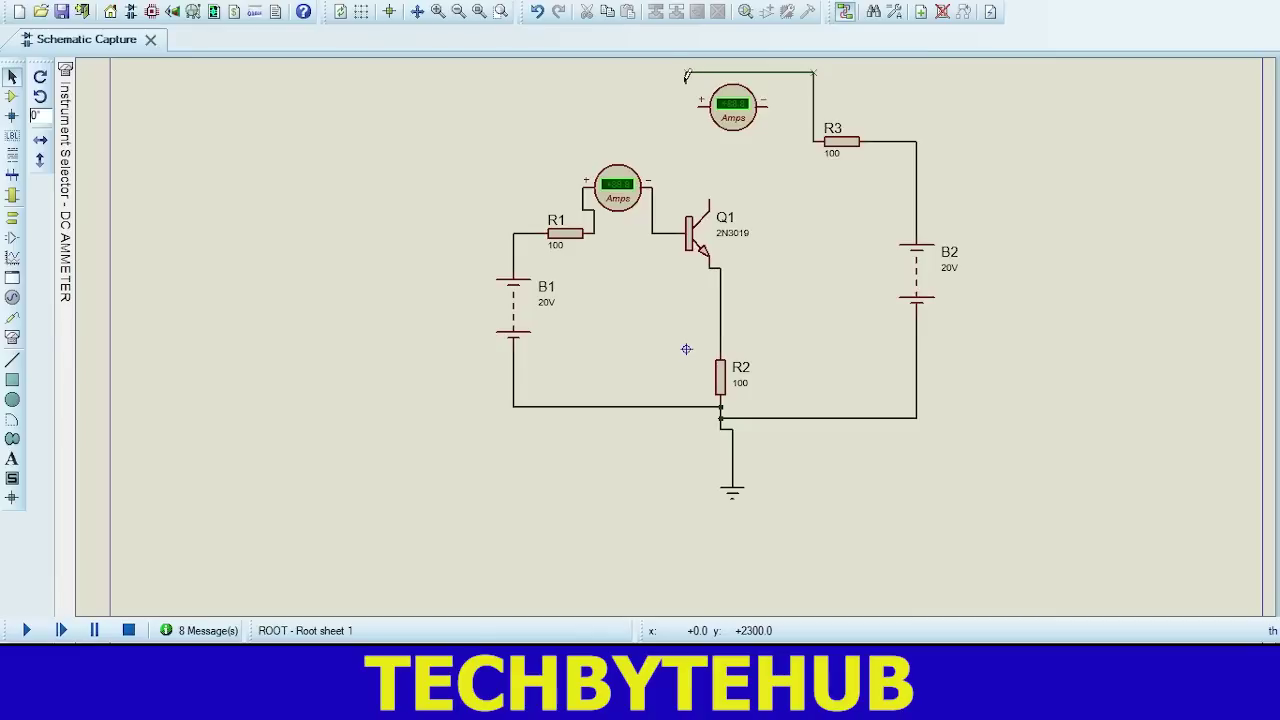
pyautogui.click(701, 103)
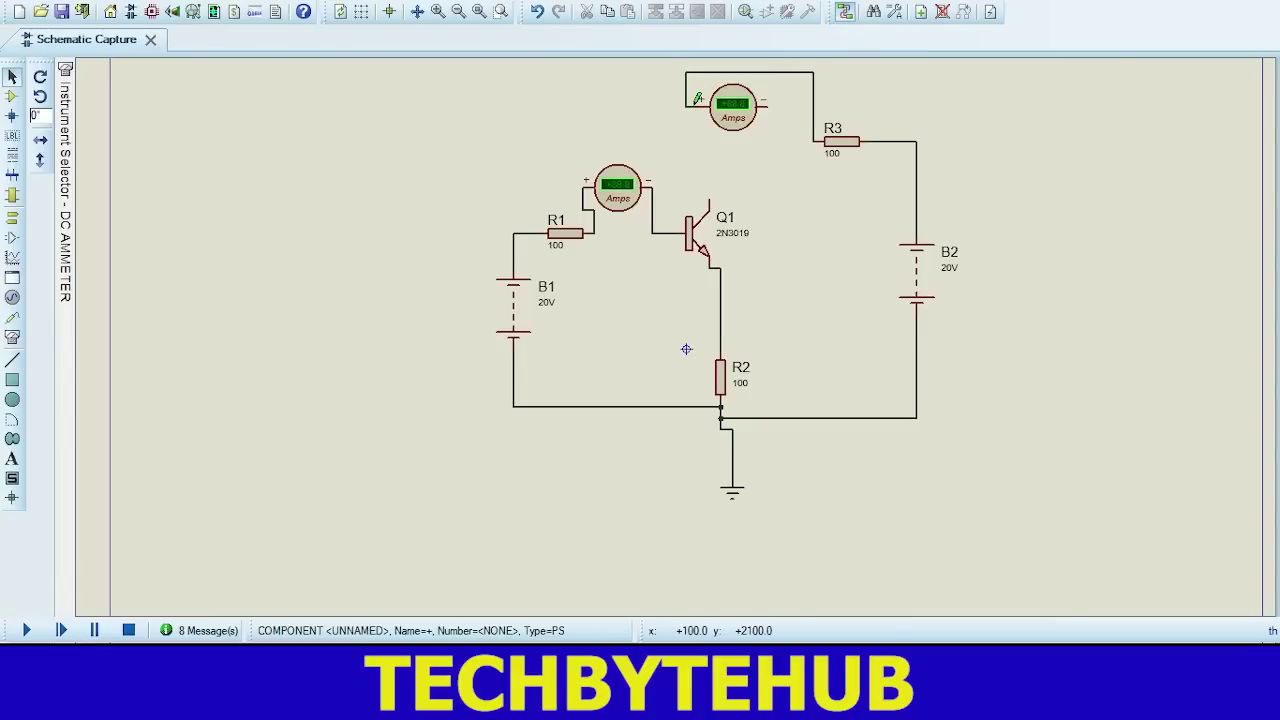
pyautogui.click(770, 103)
pyautogui.click(713, 197)
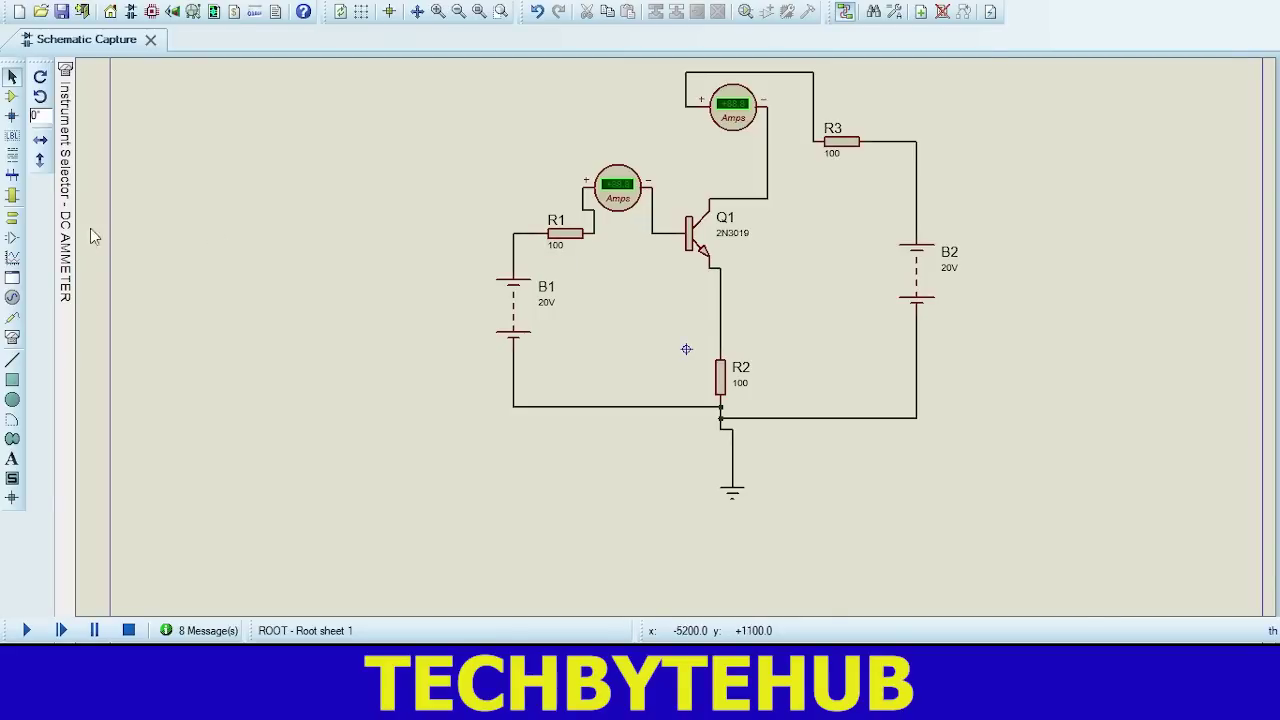
# Step: Place a DC VOLTMETER between transistor Q1 and battery B2
pyautogui.click(12, 338)
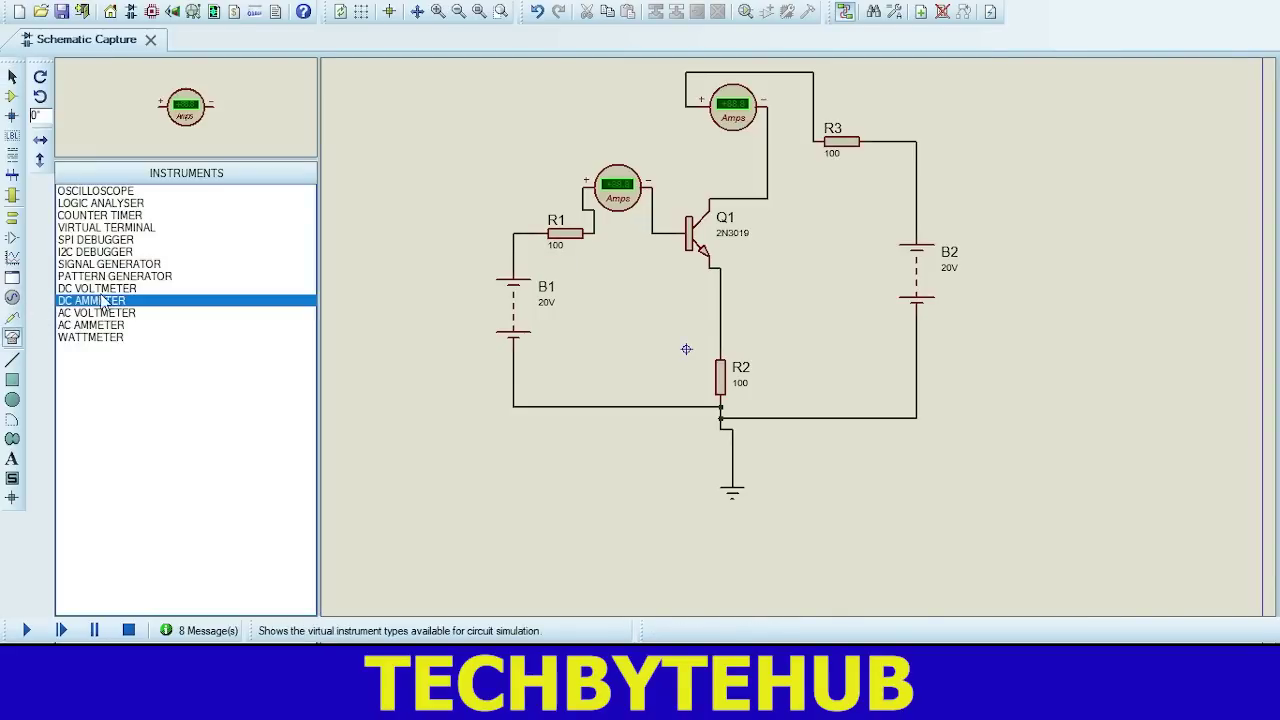
pyautogui.click(110, 288)
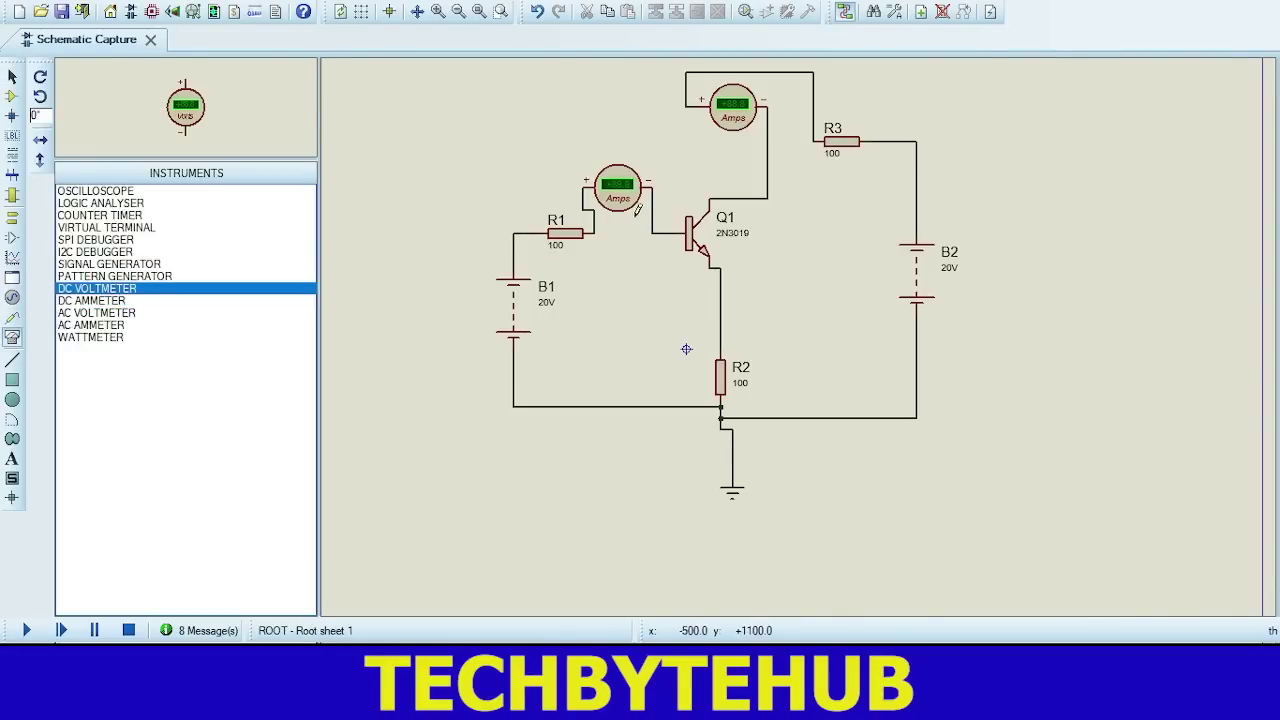
pyautogui.click(817, 228)
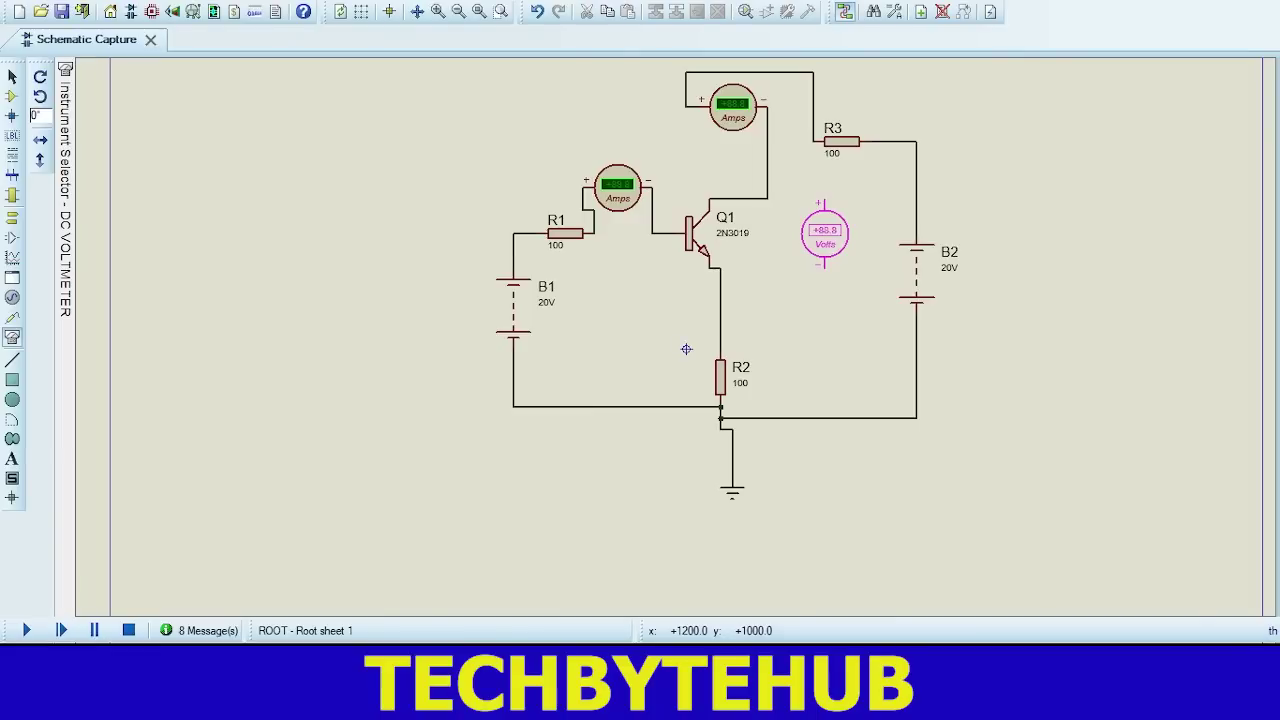
pyautogui.click(824, 232)
# Step: Wire the voltmeter's positive terminal to Q1's collector wire and its negative terminal to the emitter wire above R2
pyautogui.click(822, 199)
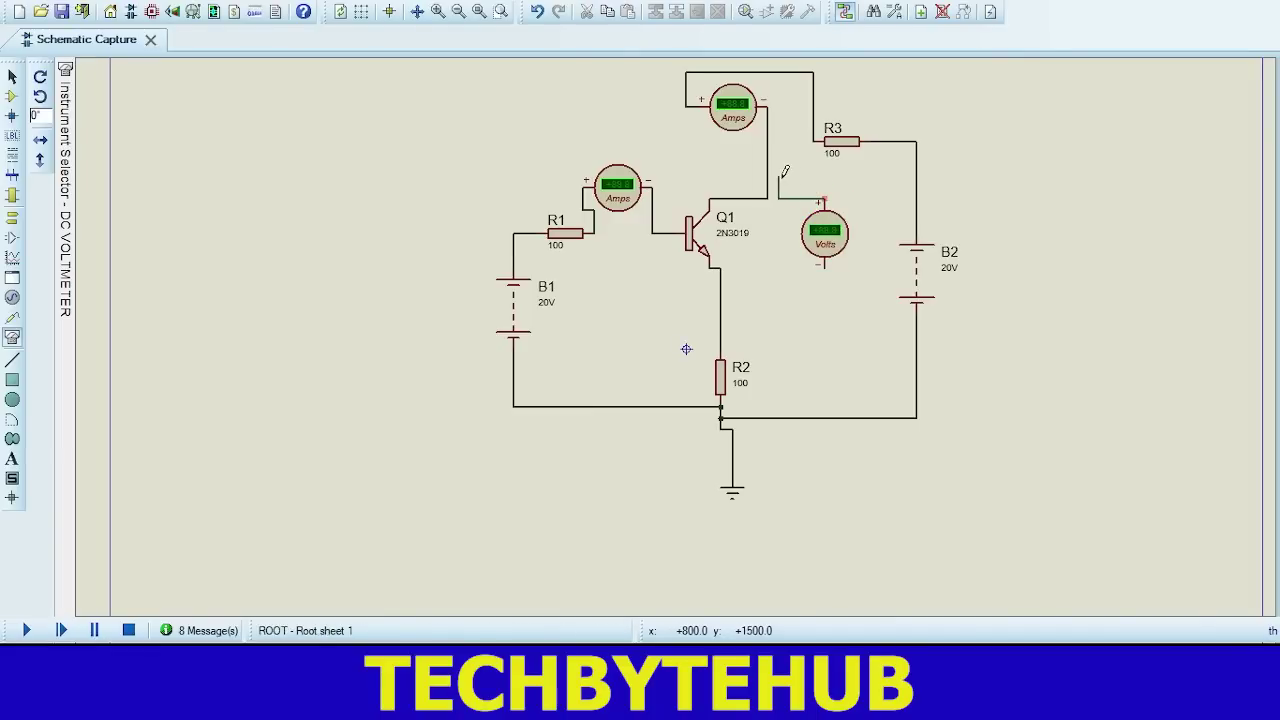
pyautogui.click(768, 177)
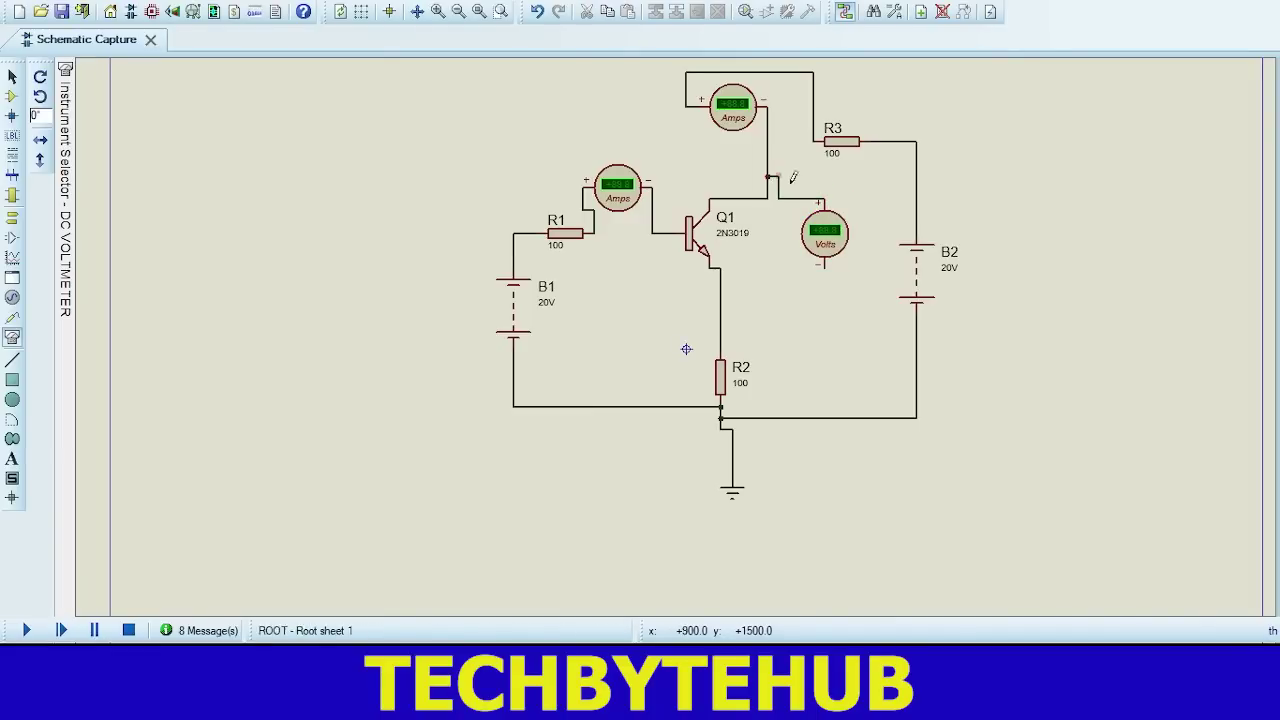
pyautogui.click(820, 265)
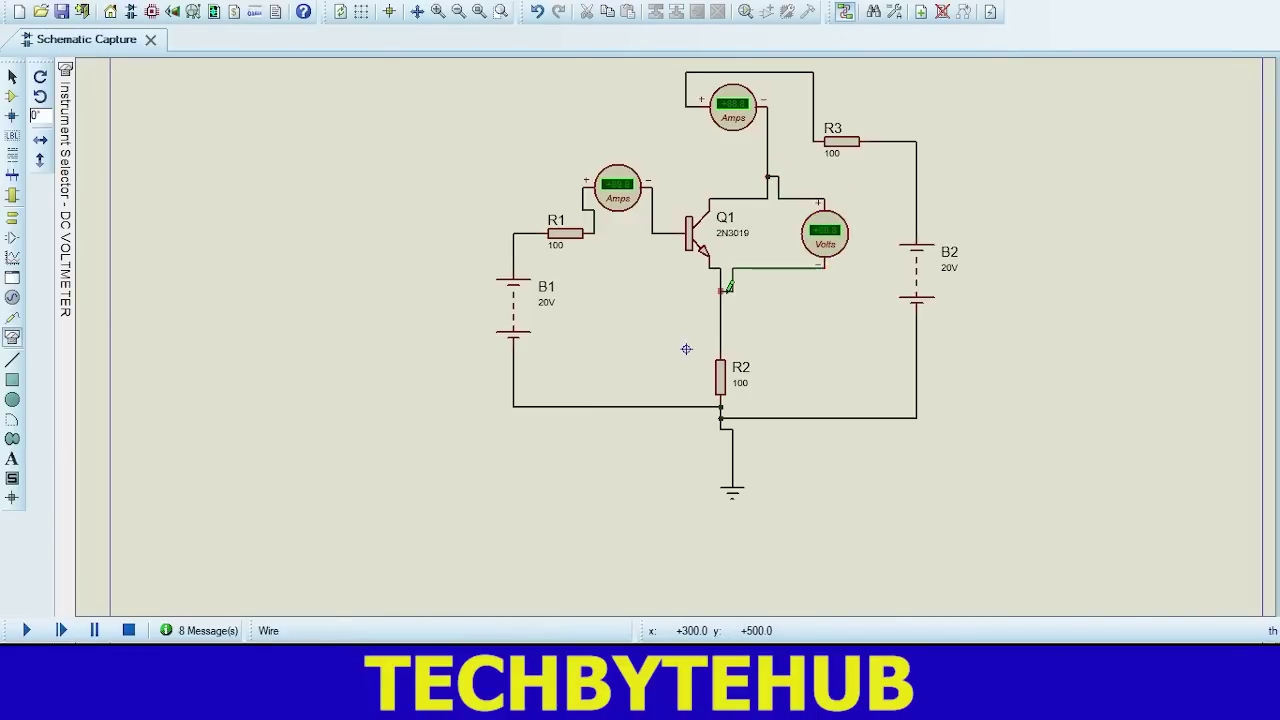
pyautogui.click(721, 291)
# Step: Place a BUTTON between Q1's collector and emitter wires, beside the voltmeter, and return to selection mode
pyautogui.click(12, 96)
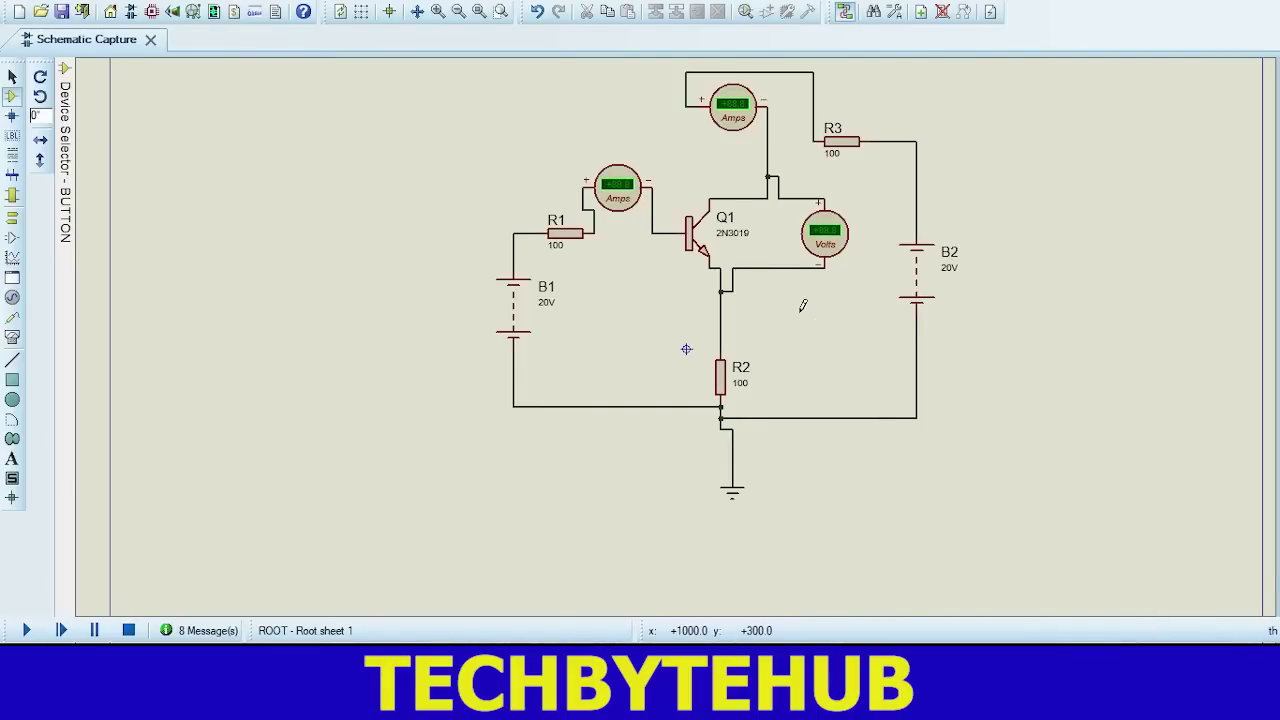
pyautogui.click(780, 228)
pyautogui.click(776, 226)
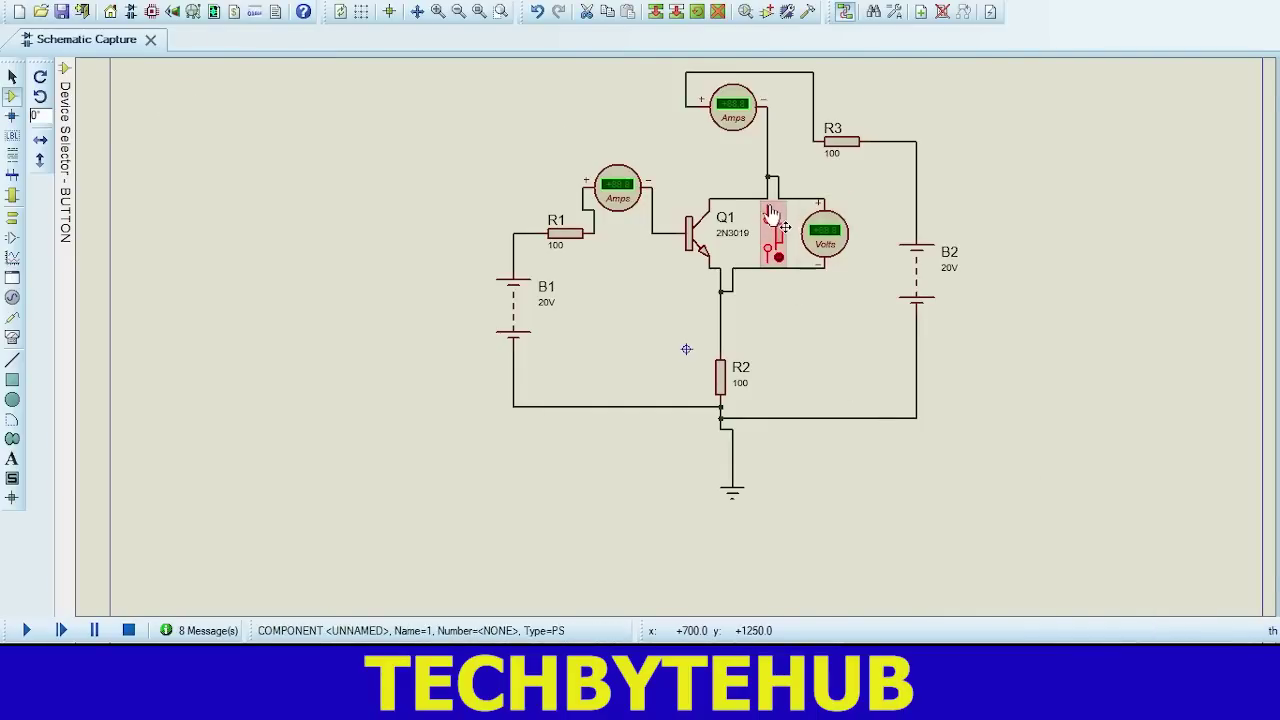
pyautogui.click(12, 77)
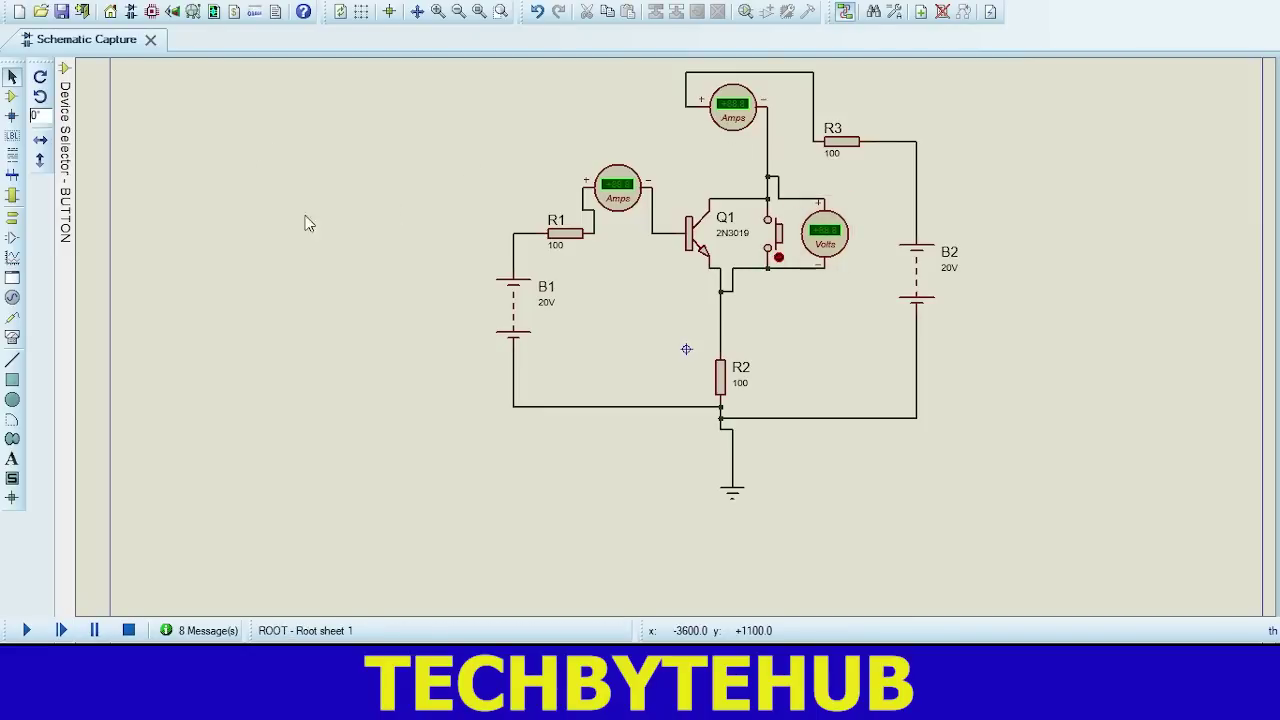
# Step: Set the display range of the base ammeter to microamps
pyautogui.click(623, 199)
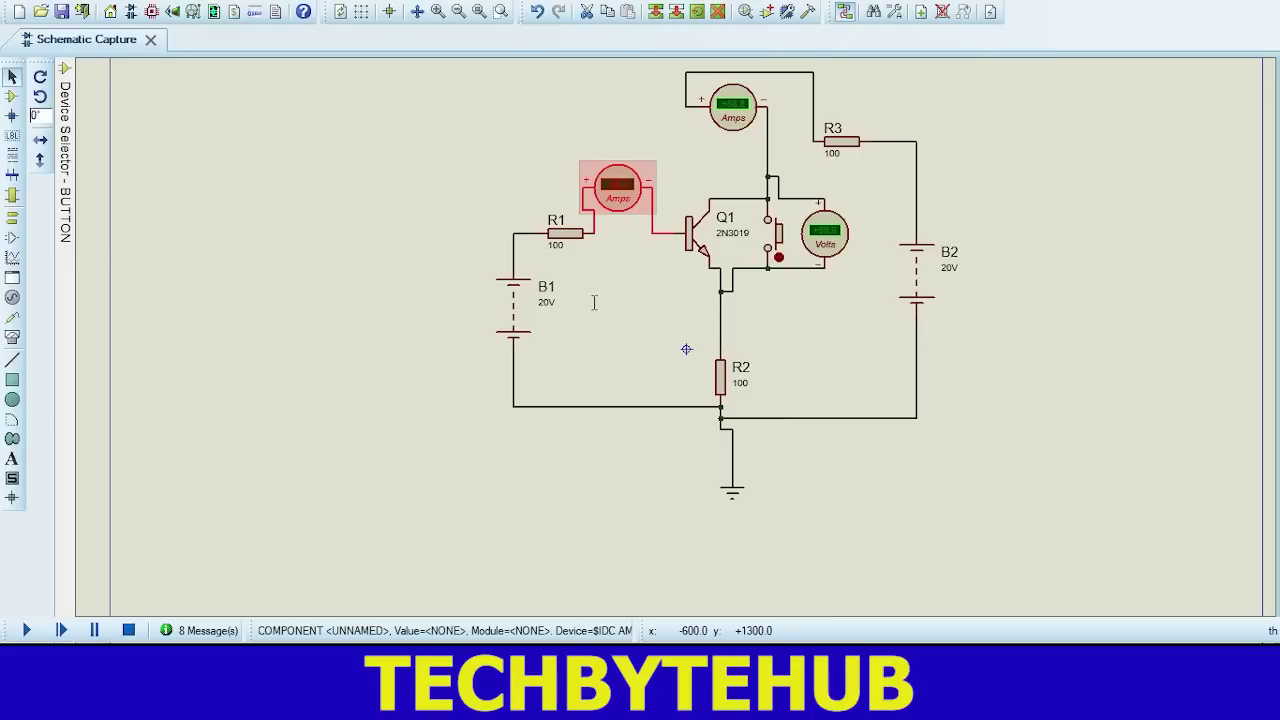
pyautogui.click(803, 165)
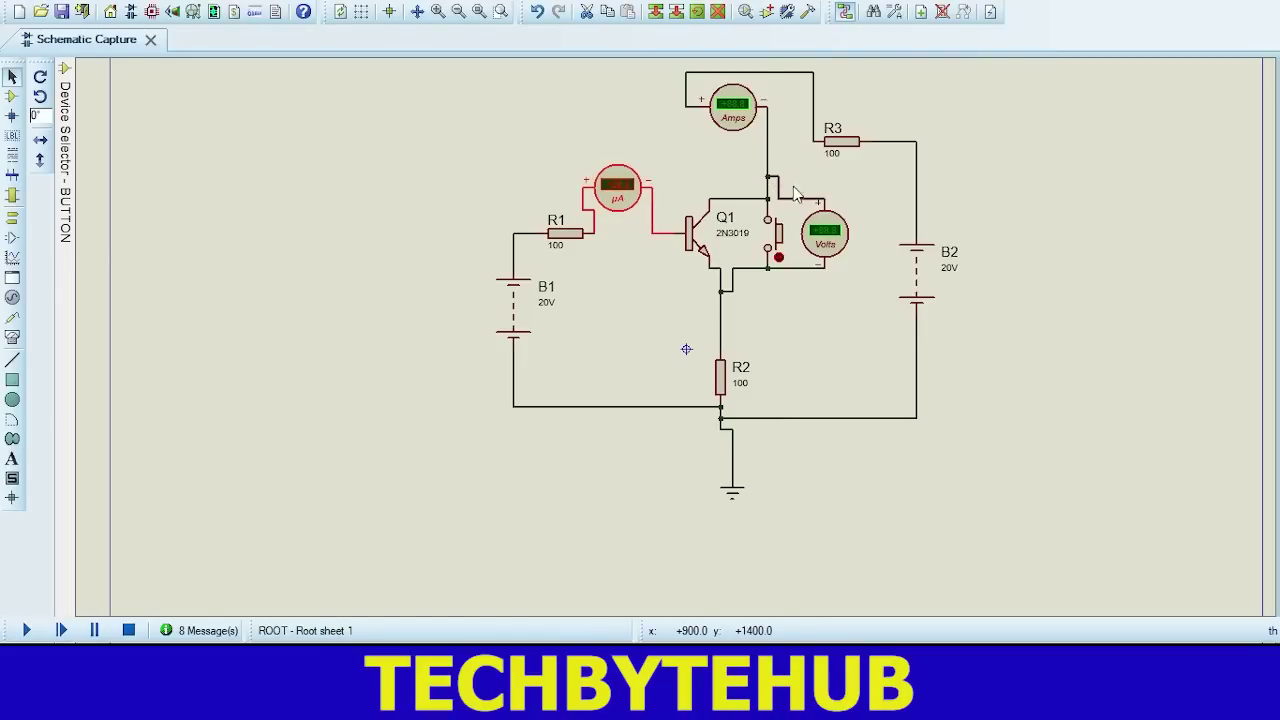
# Step: Set the display range of the collector ammeter above Q1 to microamps
pyautogui.click(730, 118)
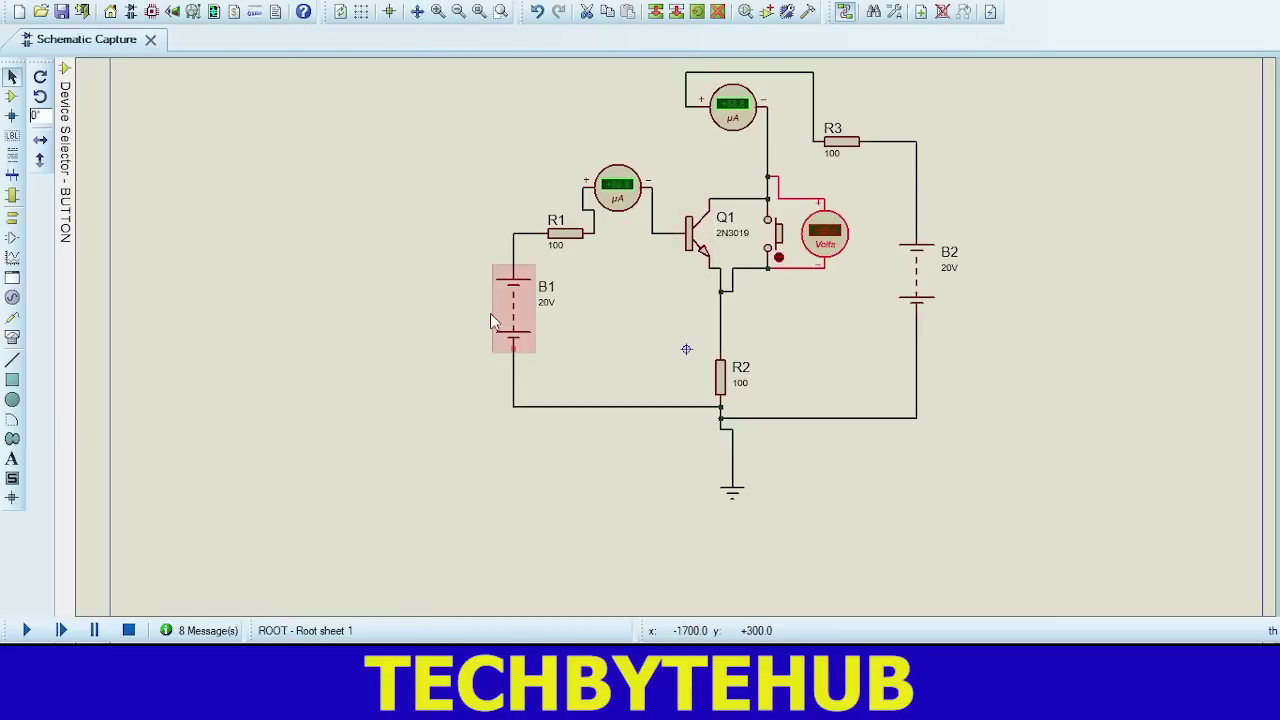
pyautogui.click(388, 260)
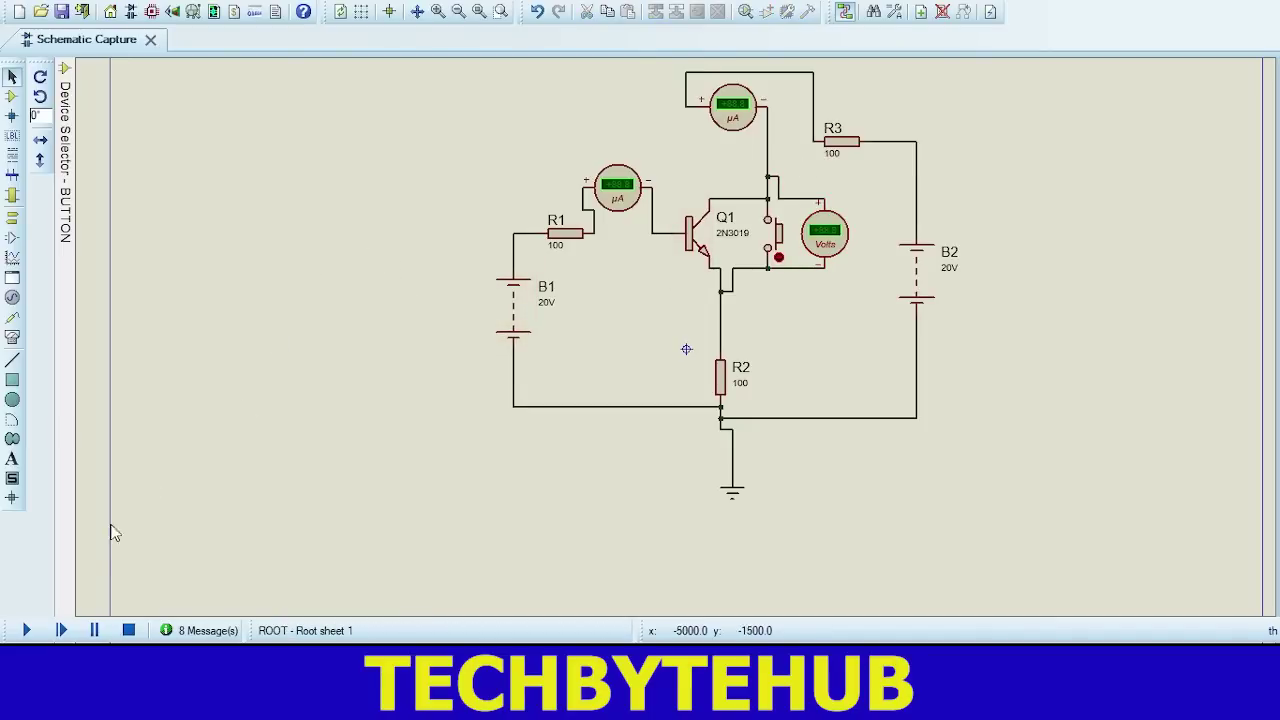
# Step: Run the simulation, toggle the button across Q1's collector and emitter closed and open again, and stop the simulation
pyautogui.click(26, 630)
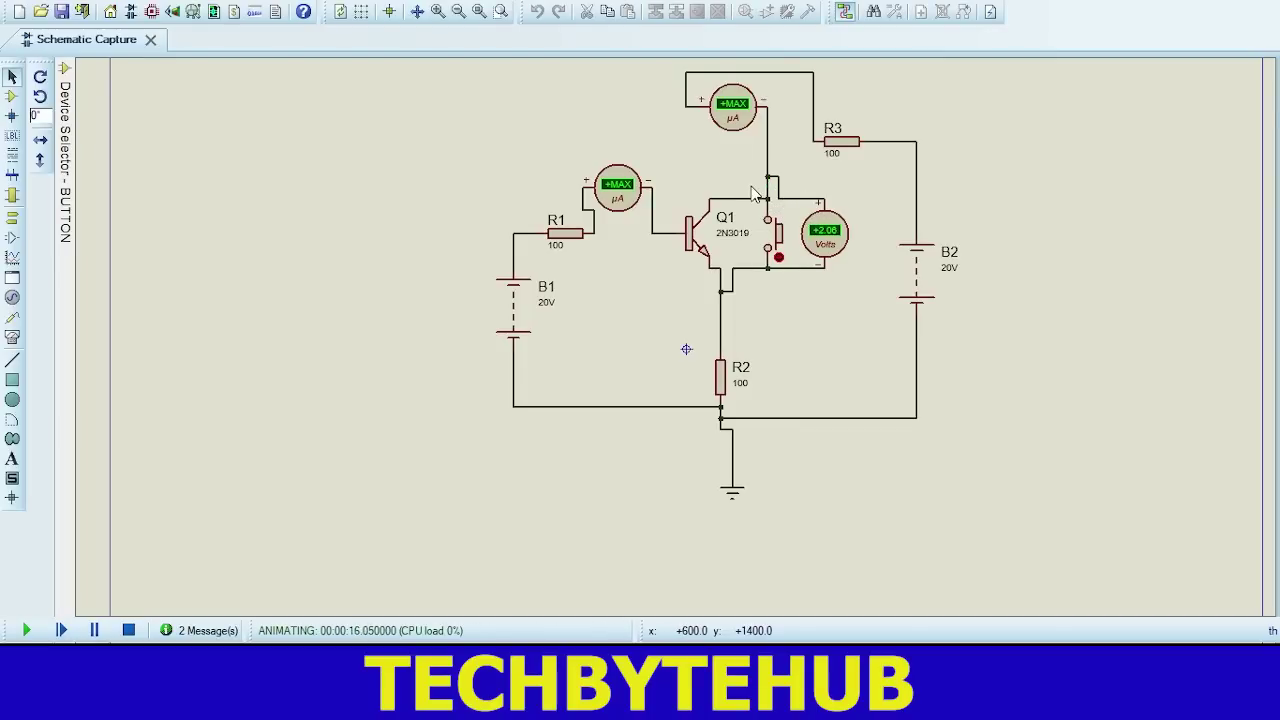
pyautogui.click(779, 258)
pyautogui.click(779, 258)
pyautogui.click(128, 630)
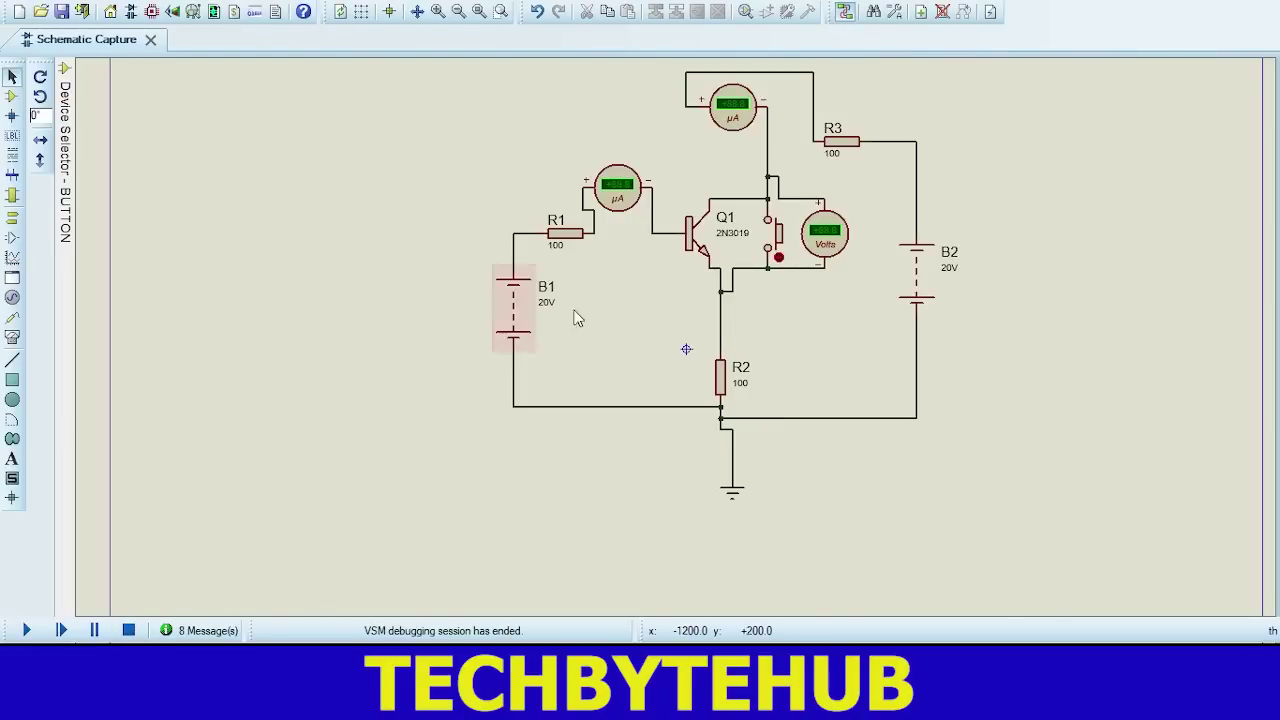
# Step: Set the display range of both the base and collector ammeters to milliamps, and run the simulation to read the meters before stopping it
pyautogui.click(621, 199)
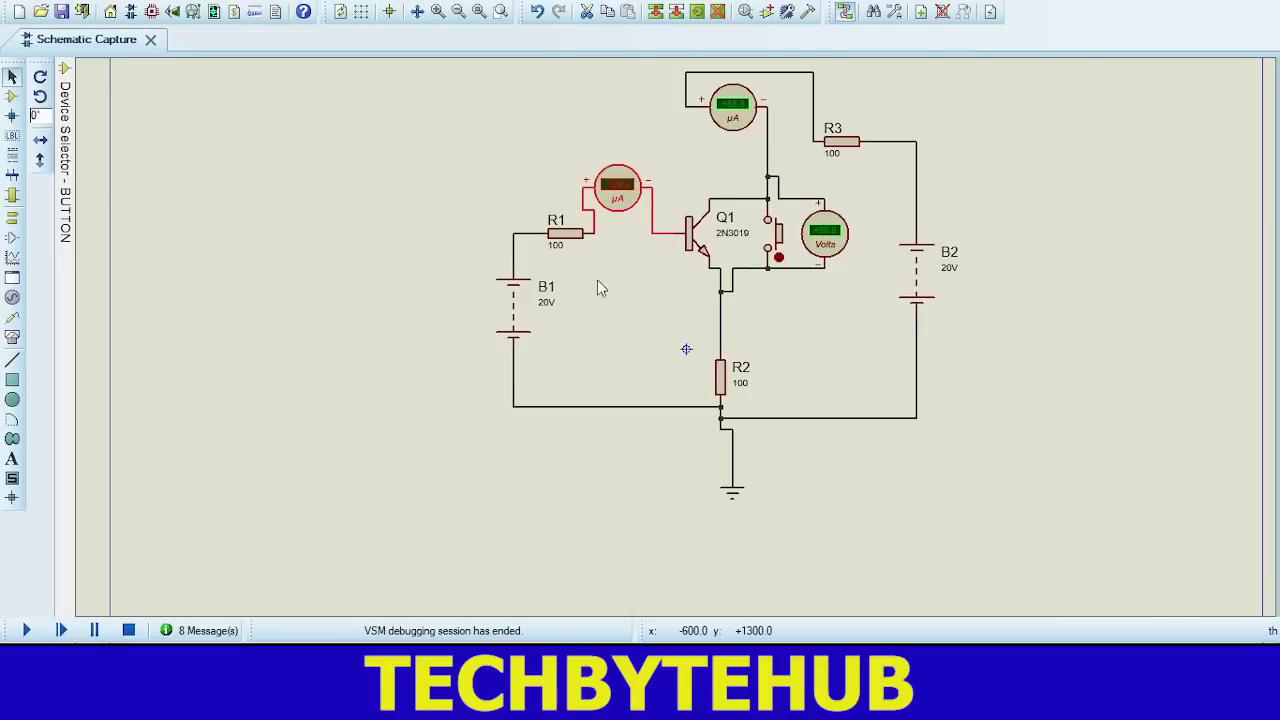
pyautogui.click(794, 161)
pyautogui.click(735, 117)
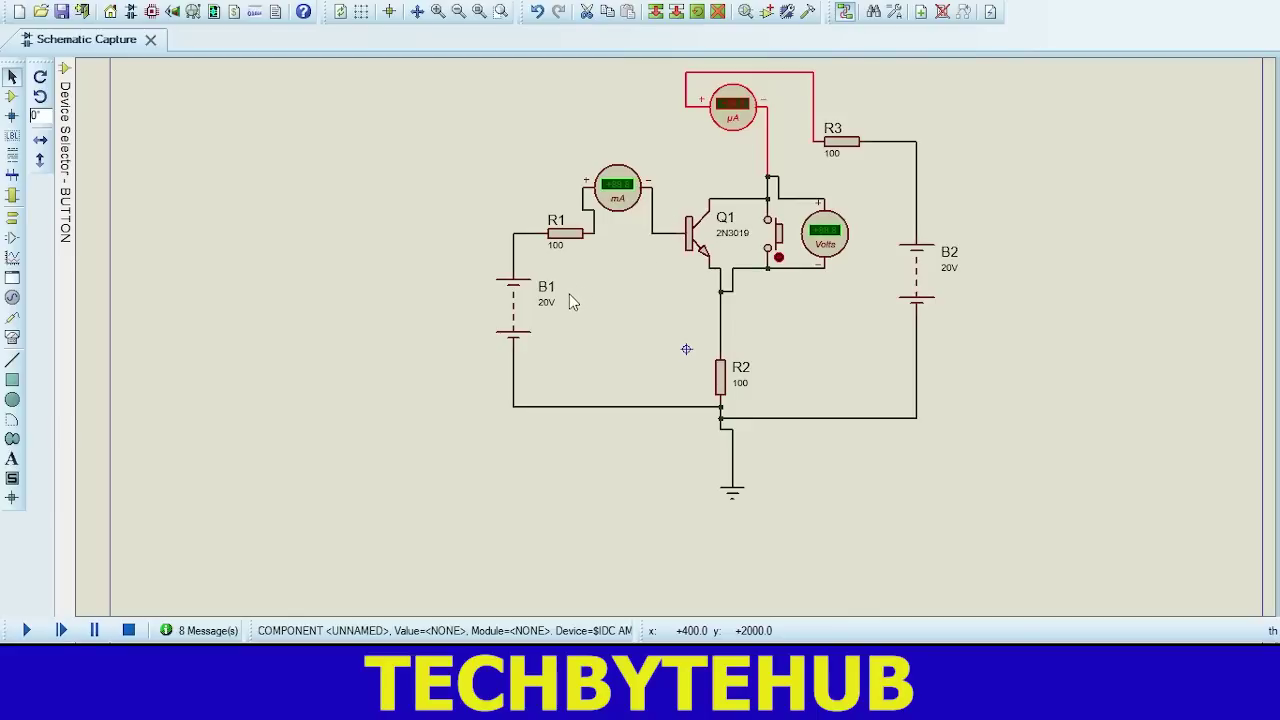
pyautogui.click(376, 169)
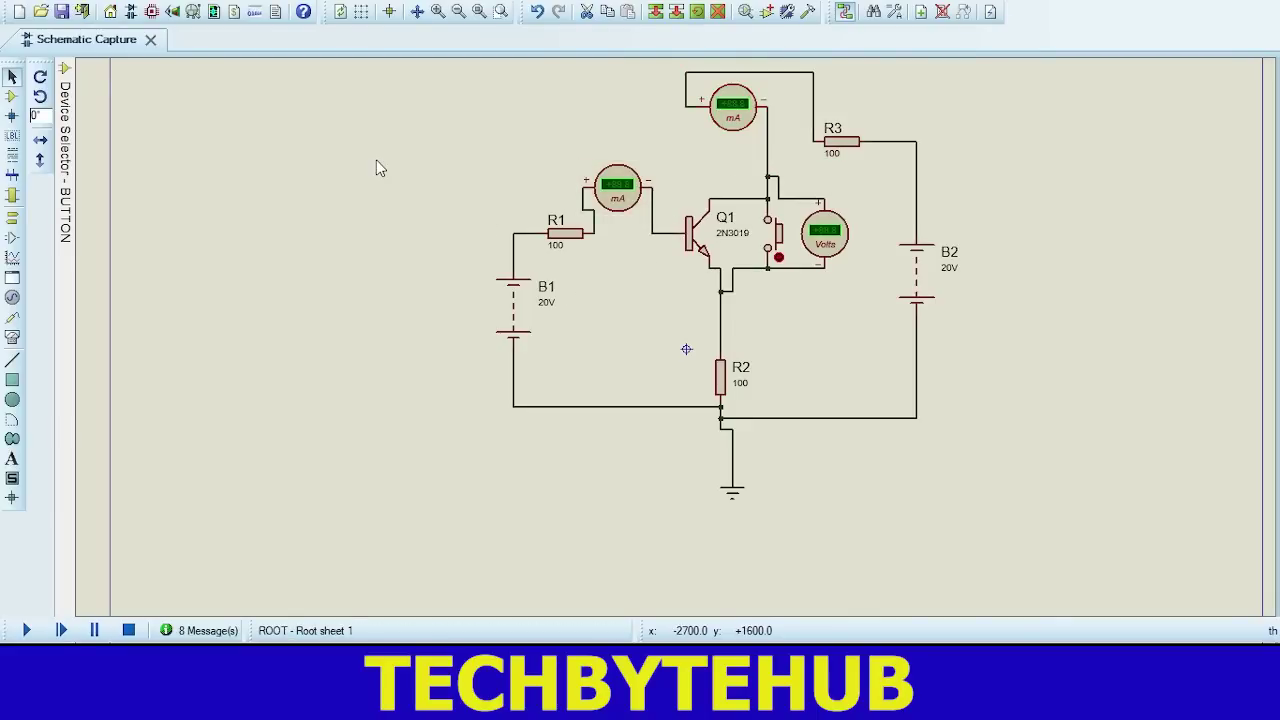
pyautogui.click(26, 630)
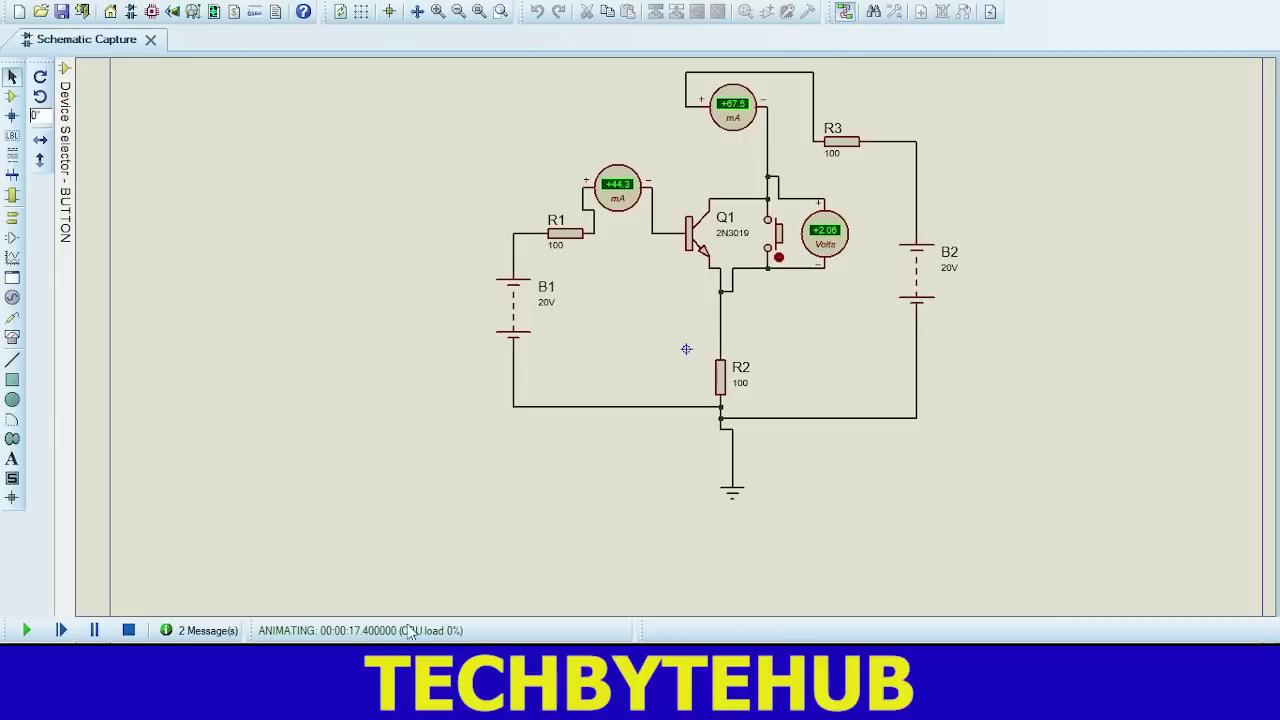
pyautogui.click(128, 630)
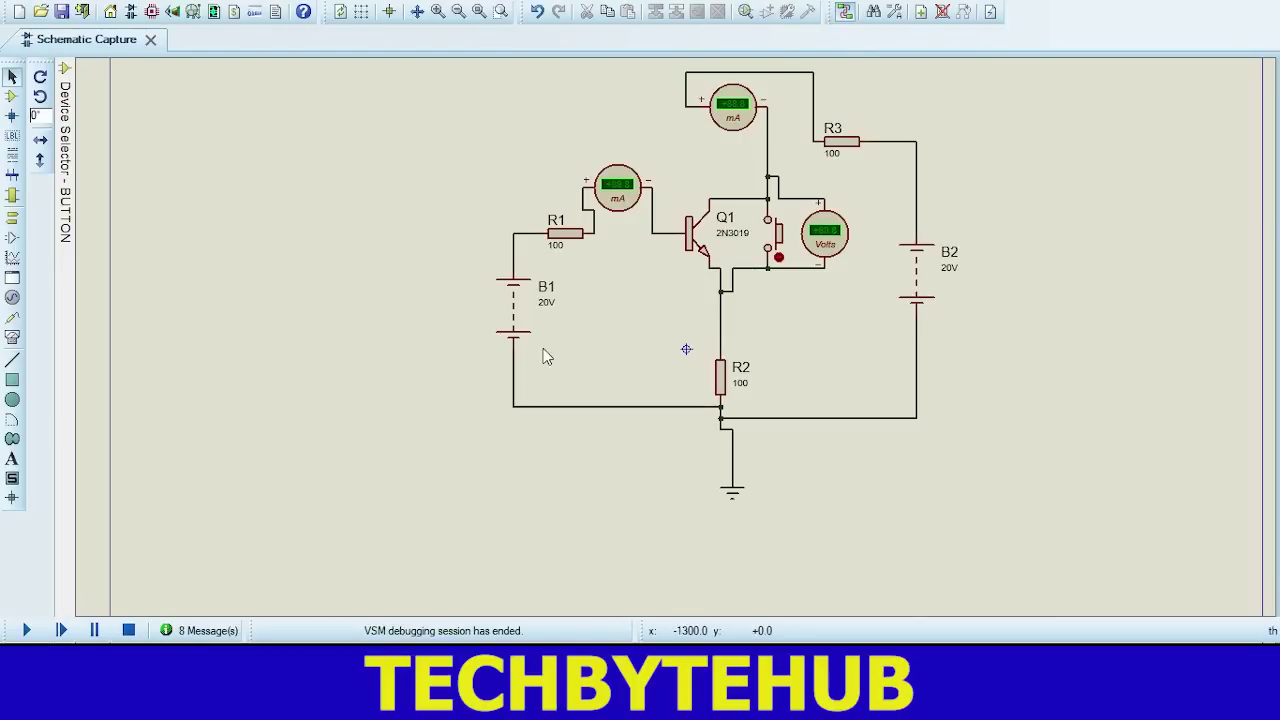
# Step: Set battery B1's voltage to 25V, and run the simulation to read the meters before stopping it
pyautogui.click(546, 306)
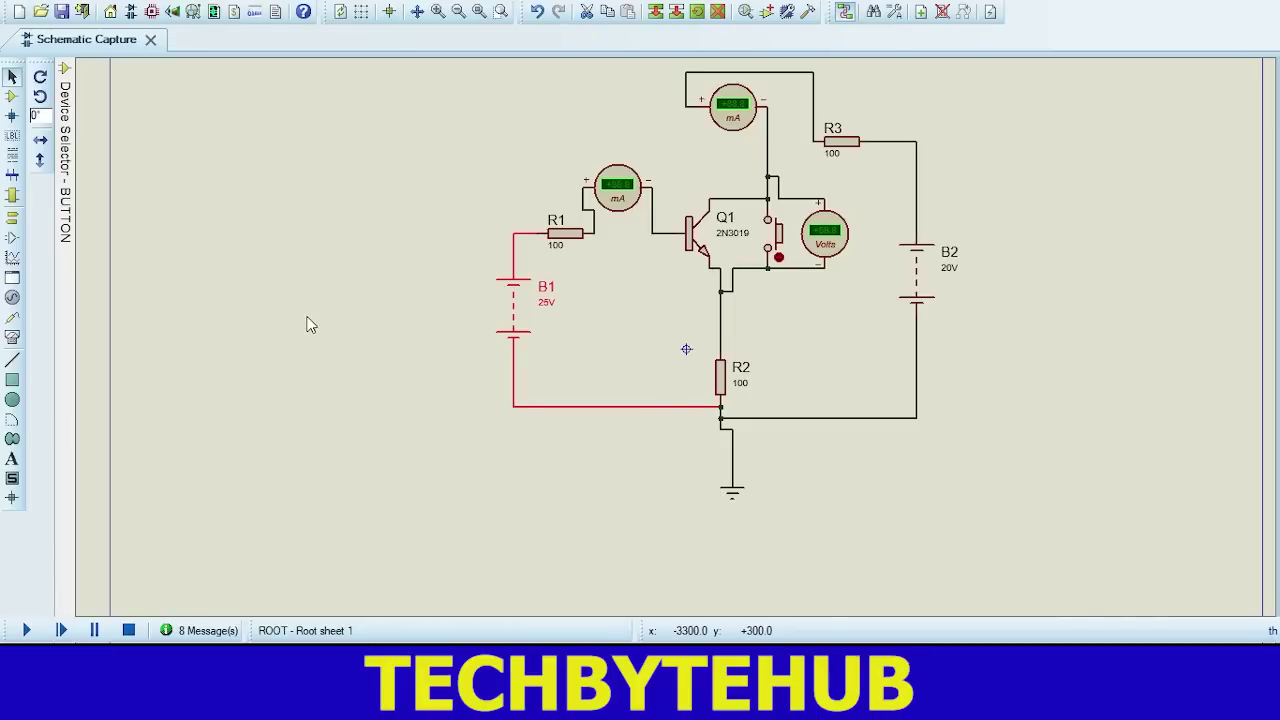
pyautogui.click(308, 324)
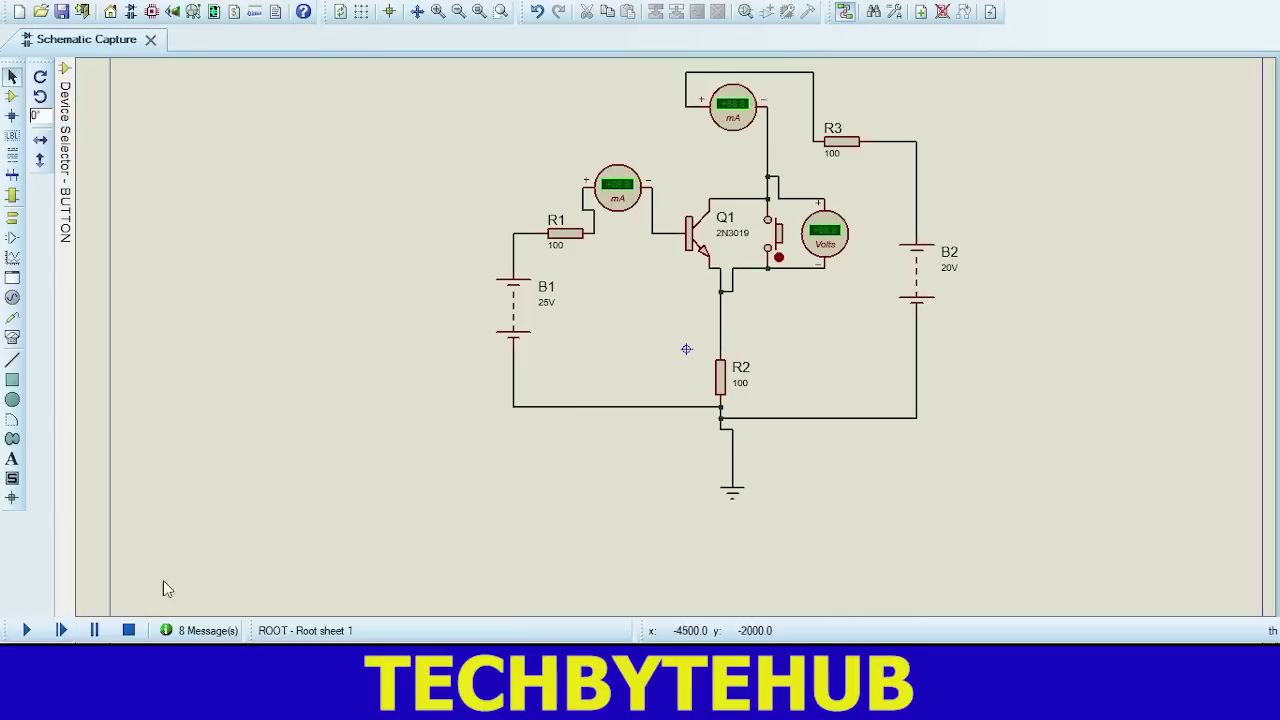
pyautogui.click(26, 630)
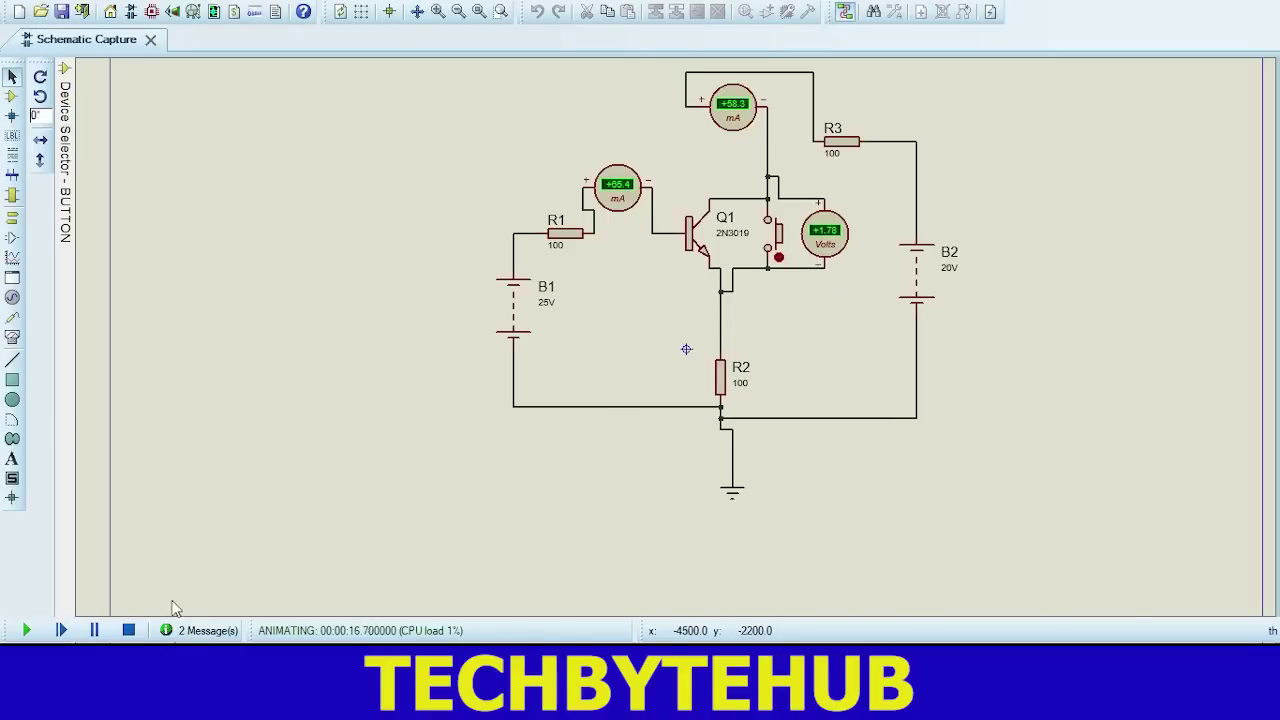
pyautogui.click(130, 631)
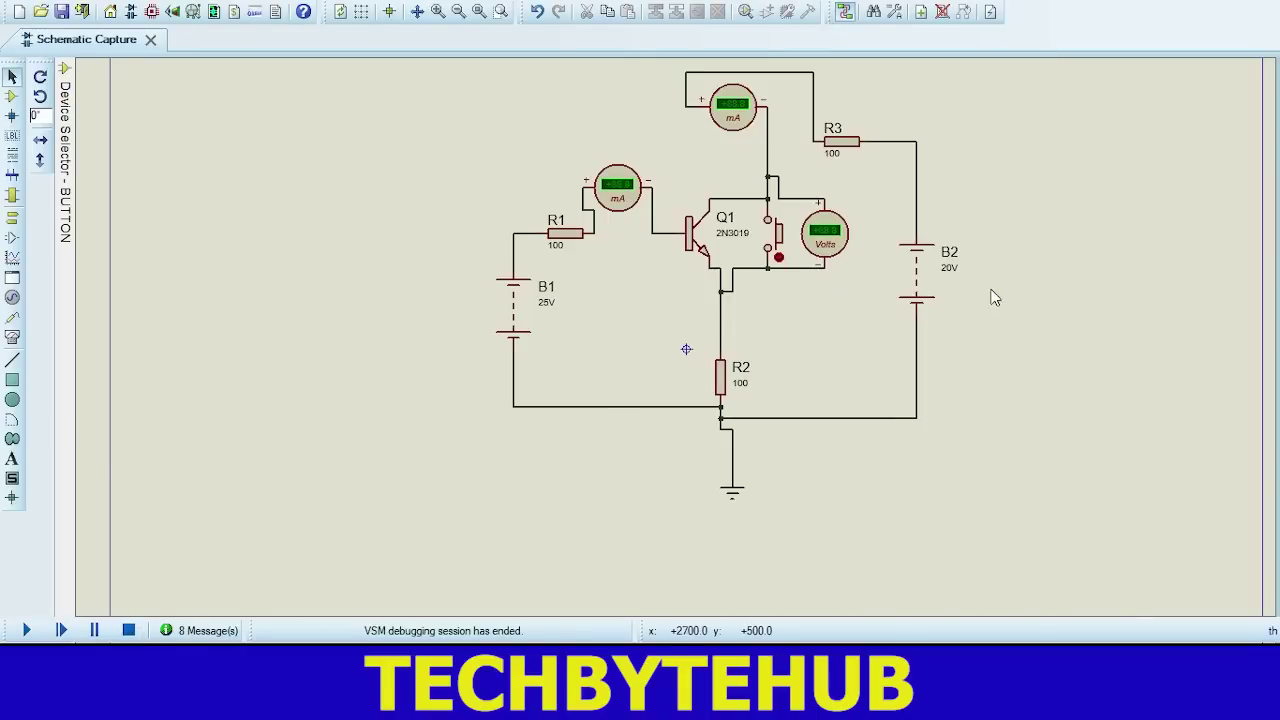
# Step: Set battery B2's voltage to 25V and start the simulation
pyautogui.click(957, 280)
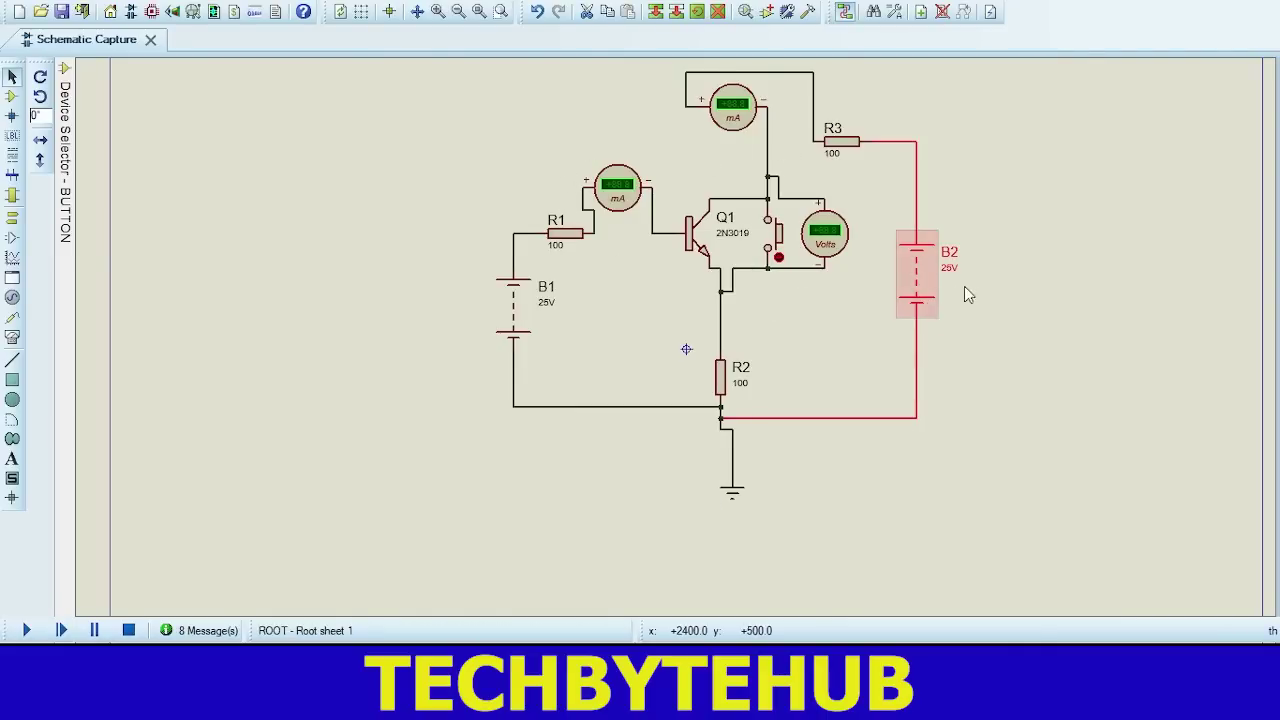
pyautogui.click(1022, 295)
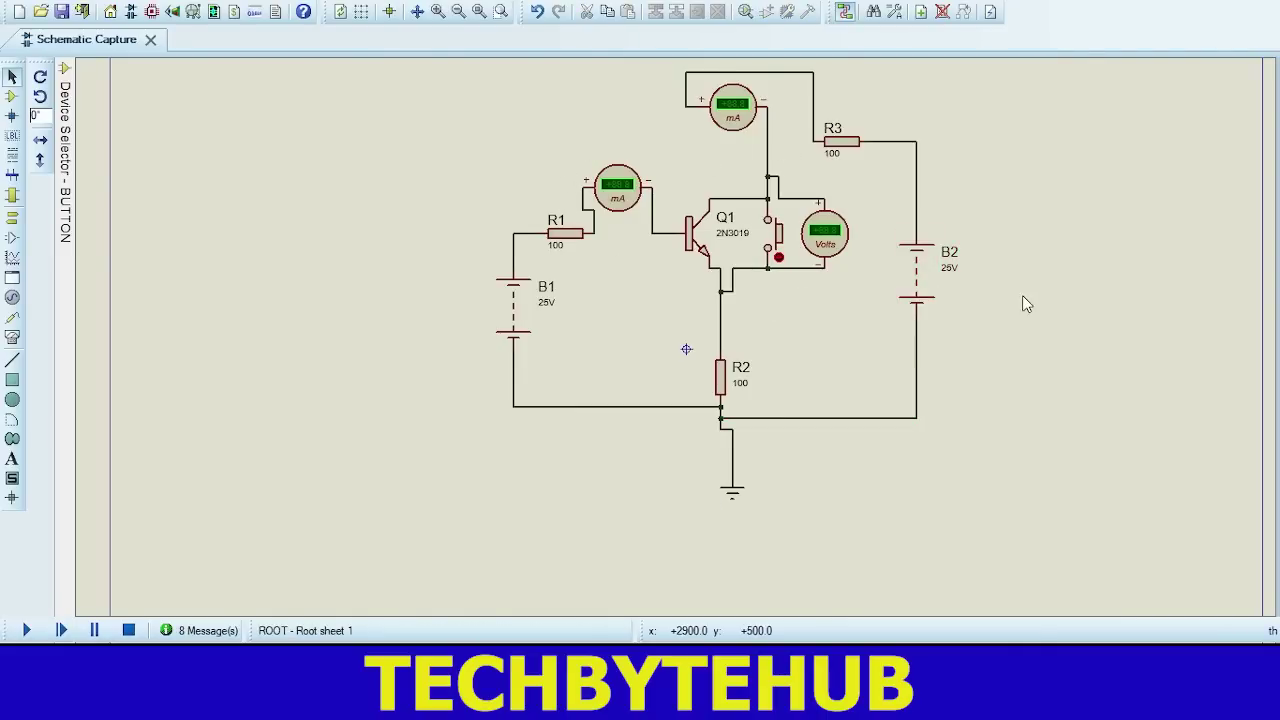
pyautogui.click(27, 630)
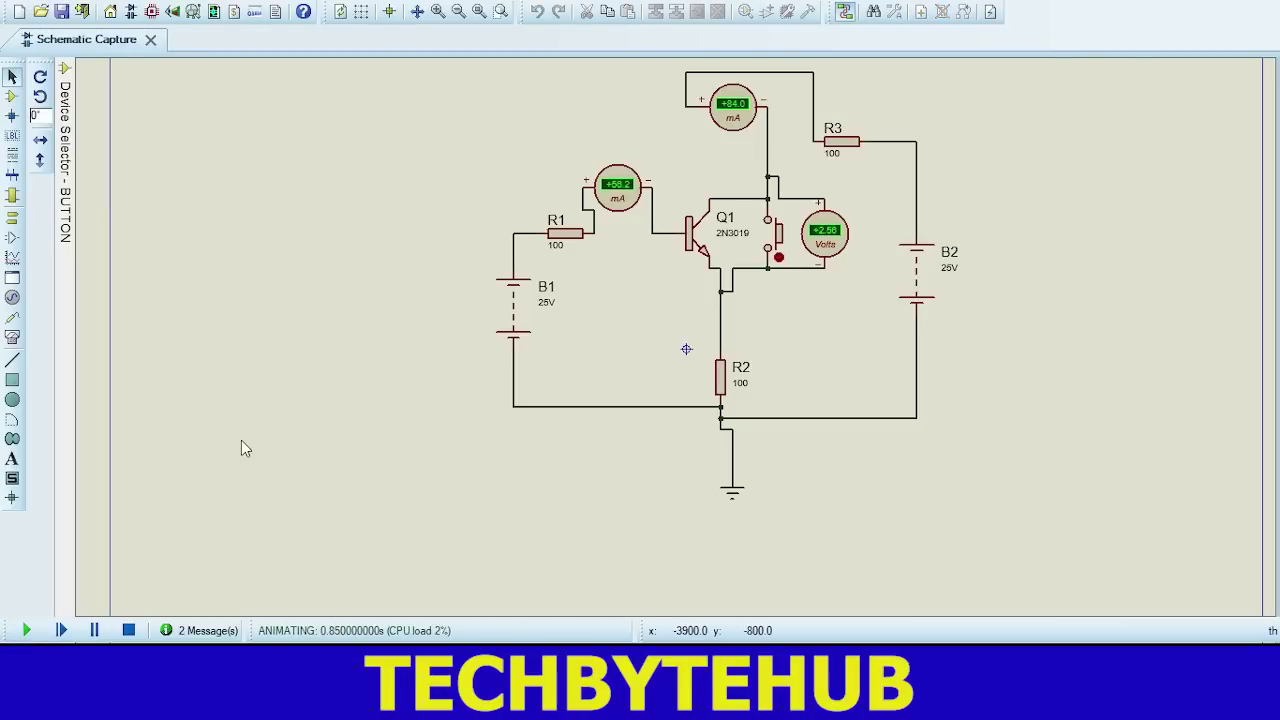